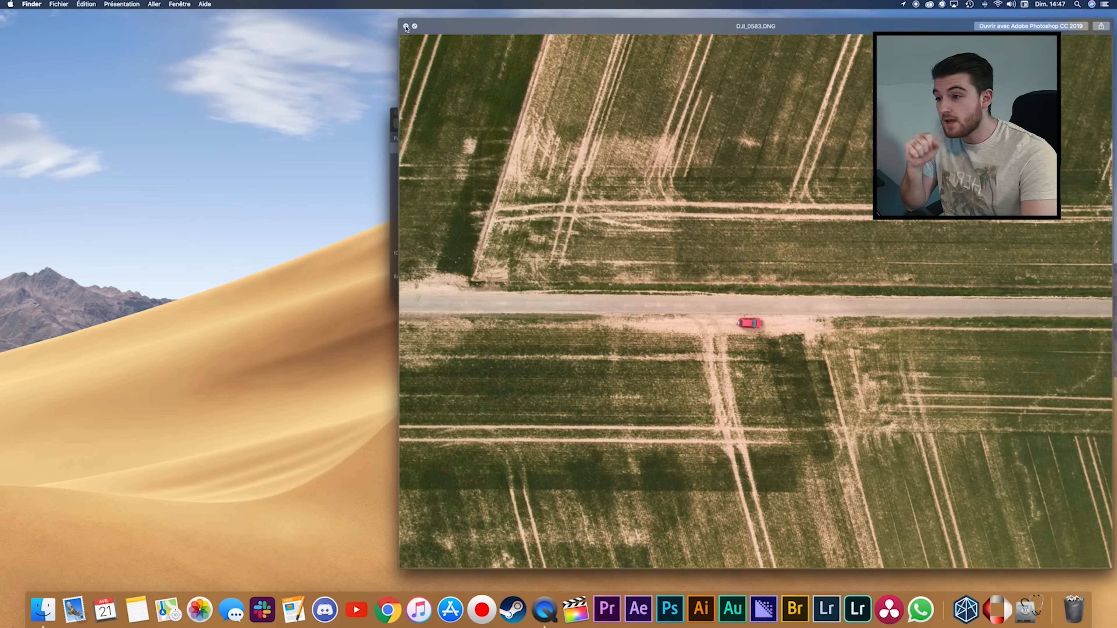
Close the DJI_0583.DNG preview, then preview the DJI_0585.MP4 drone clip and close it.
left_click(406, 27)
key("Down")
key("space")
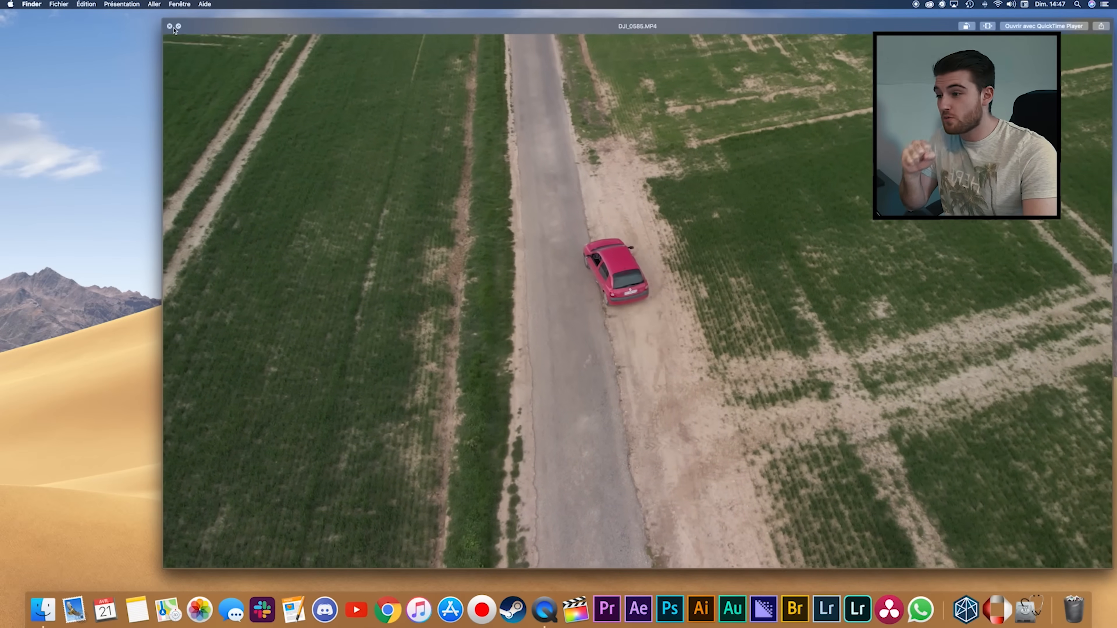
left_click(170, 27)
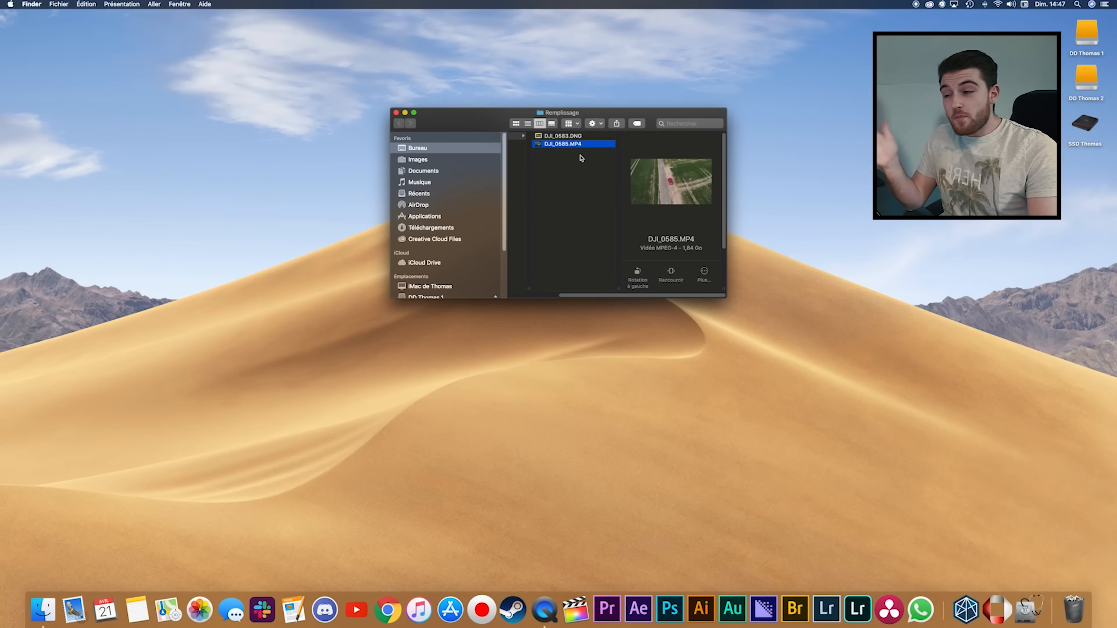
Open DJI_0583.DNG in Photoshop CC 2019 through Camera Raw without adjustments, keeping the embedded colour profile.
left_click(572, 136)
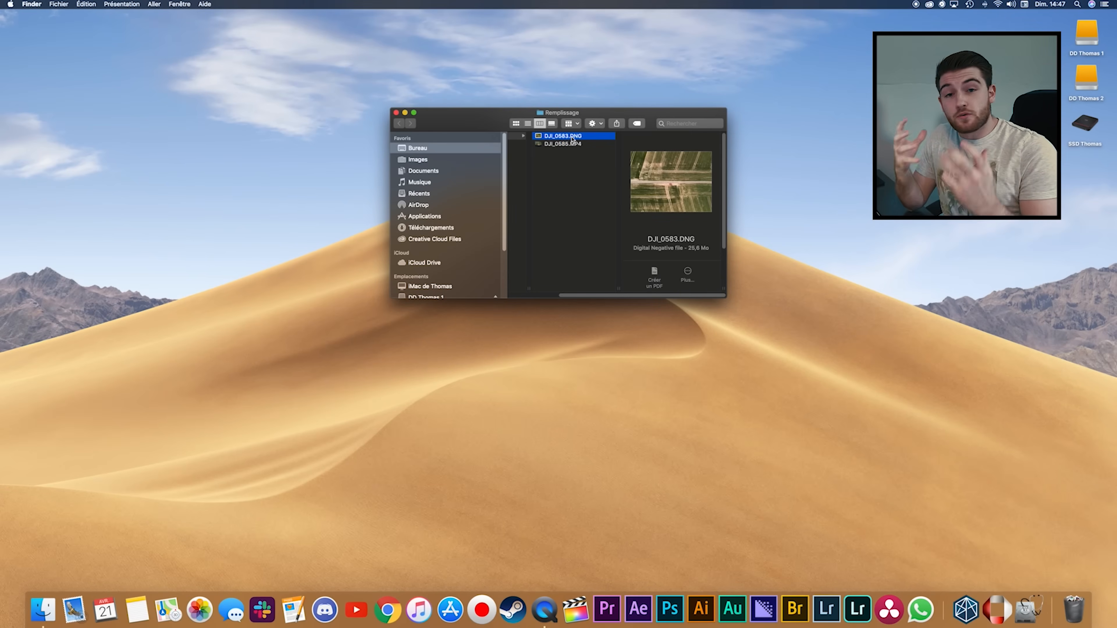
right_click(573, 138)
mouse_move(606, 149)
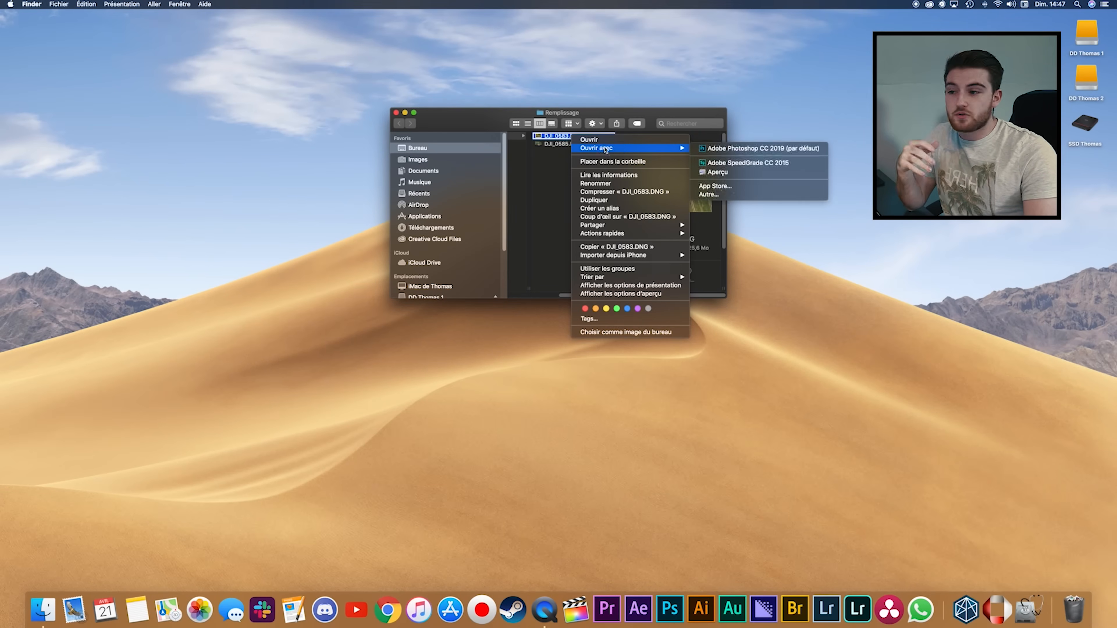
left_click(736, 149)
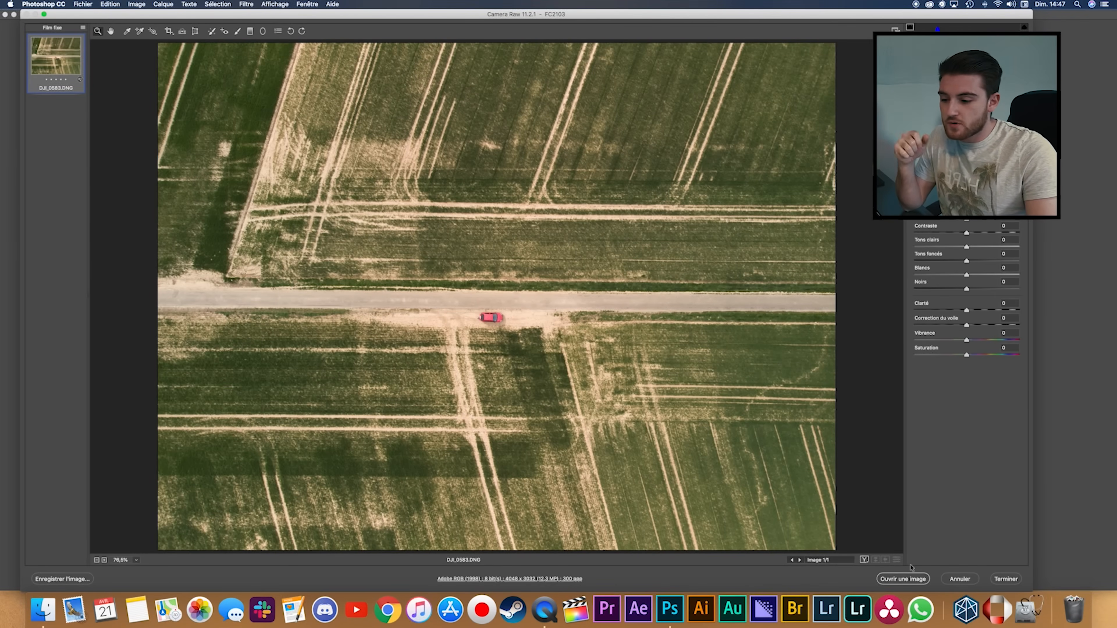
left_click(905, 580)
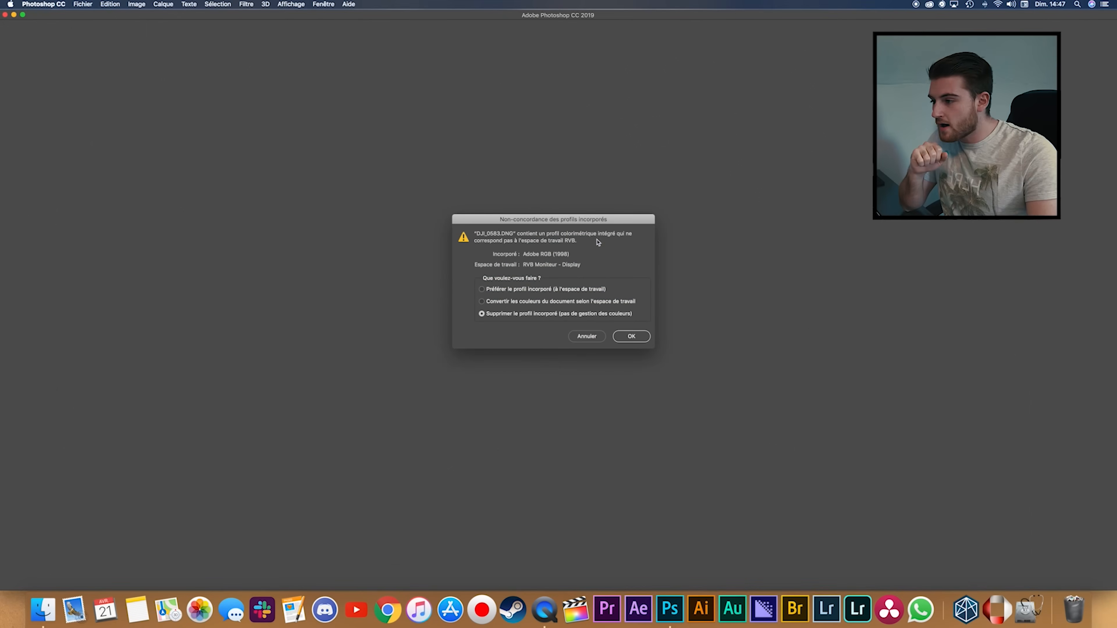
left_click(550, 290)
left_click(636, 339)
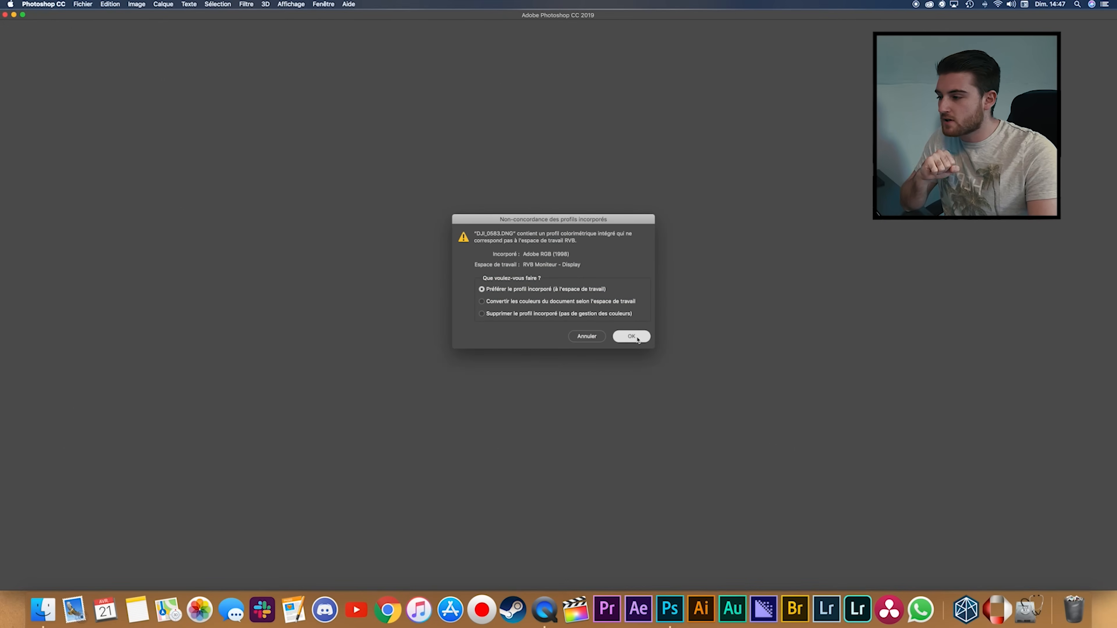
Unlock the image layer and draw a loose Lasso selection around the red car and its shadow.
left_click(996, 327)
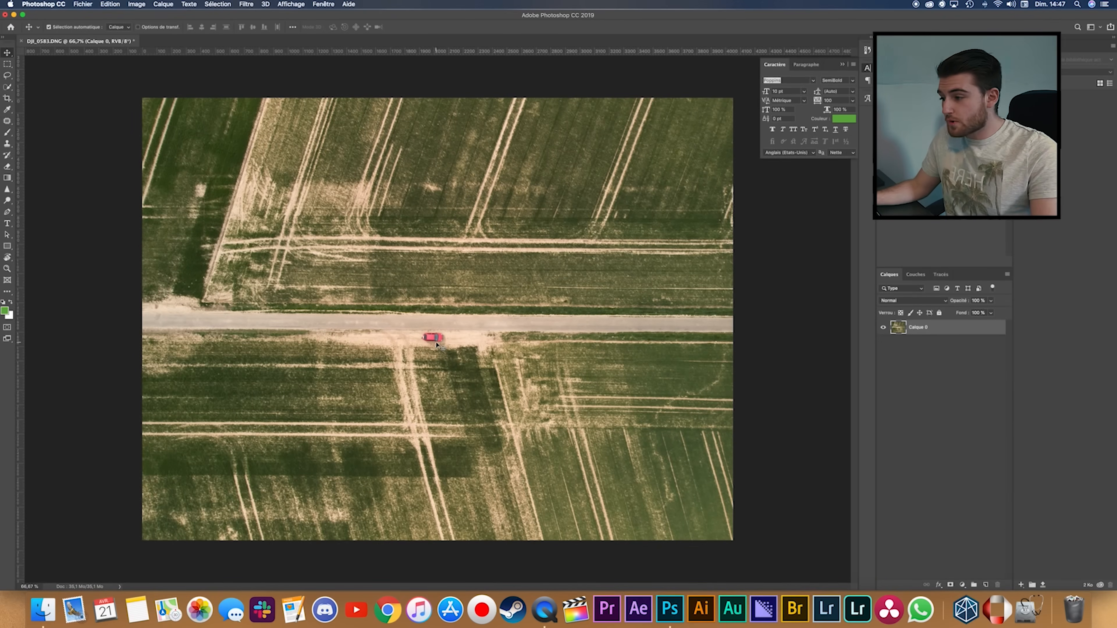
scroll(439, 350, "up", 5)
scroll(439, 348, "down", 5)
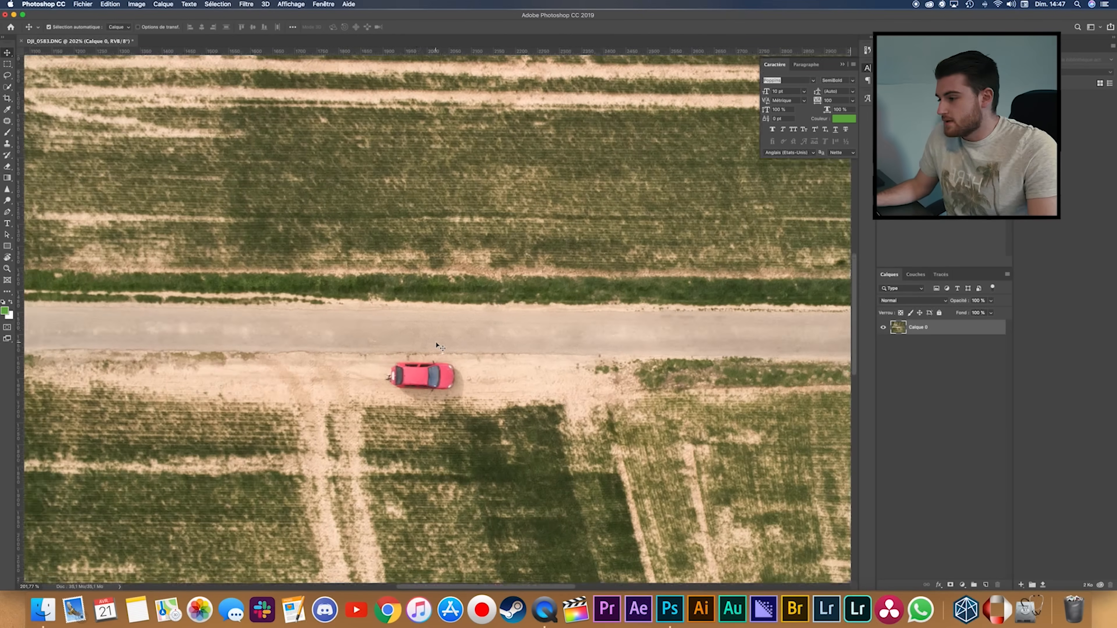
scroll(437, 345, "up", 8)
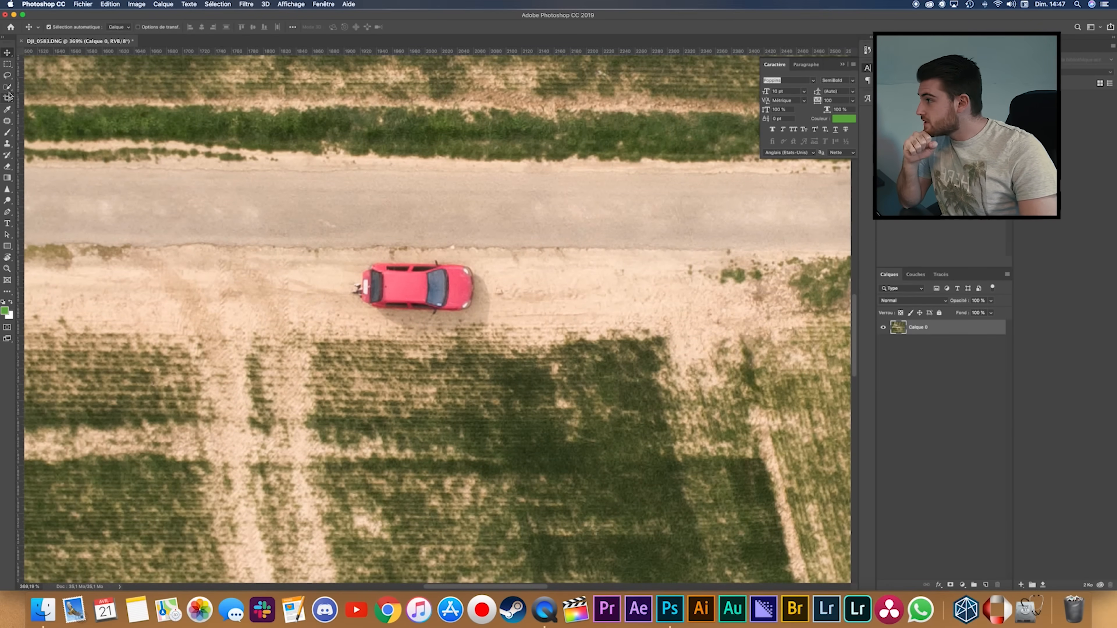
left_click(9, 76)
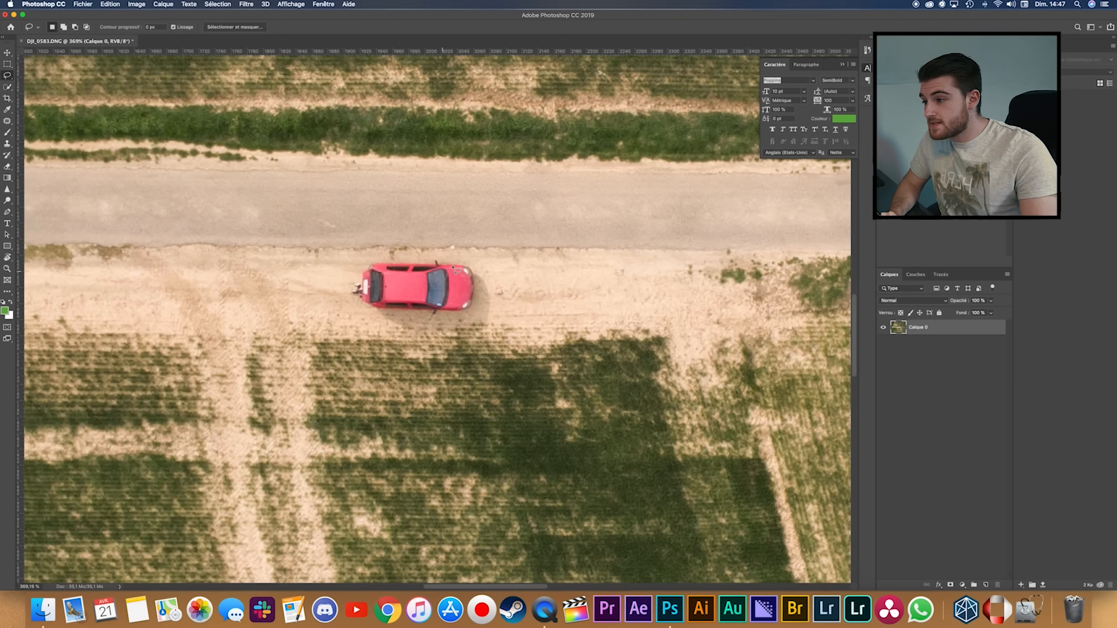
mouse_move(480, 257)
left_mouse_down()
mouse_move(359, 254)
mouse_move(344, 284)
mouse_move(353, 308)
mouse_move(390, 335)
mouse_move(478, 355)
mouse_move(507, 344)
mouse_move(515, 311)
mouse_move(480, 258)
left_mouse_up()
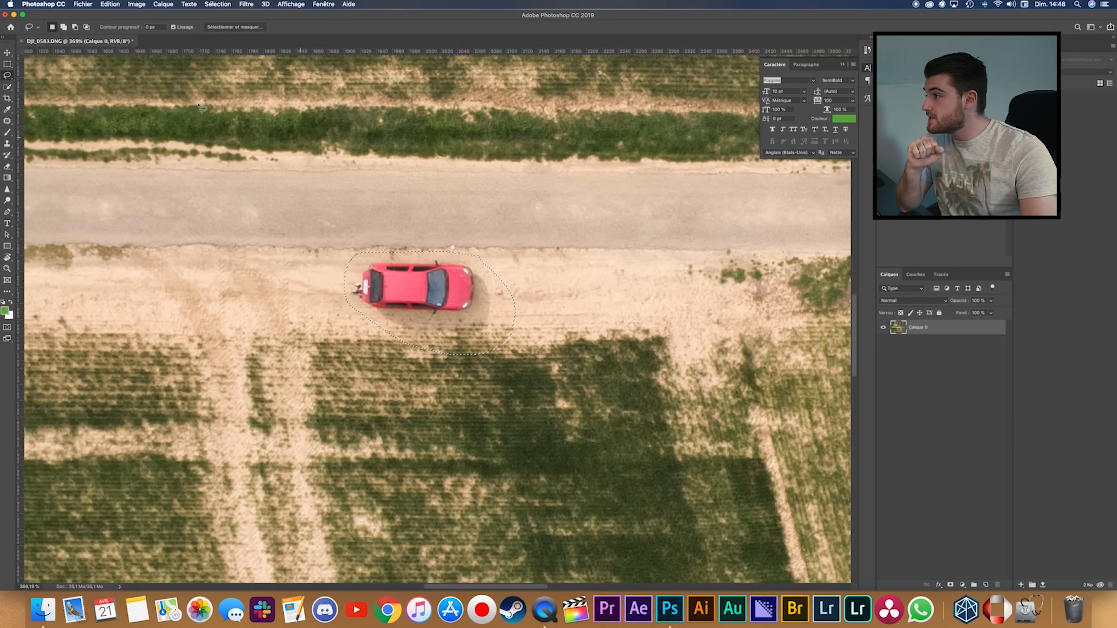
Remove the selected car with Content-Aware Fill (Remplissage d'après le contenu) using the default sampling area, and clear the selection.
left_click(8, 53)
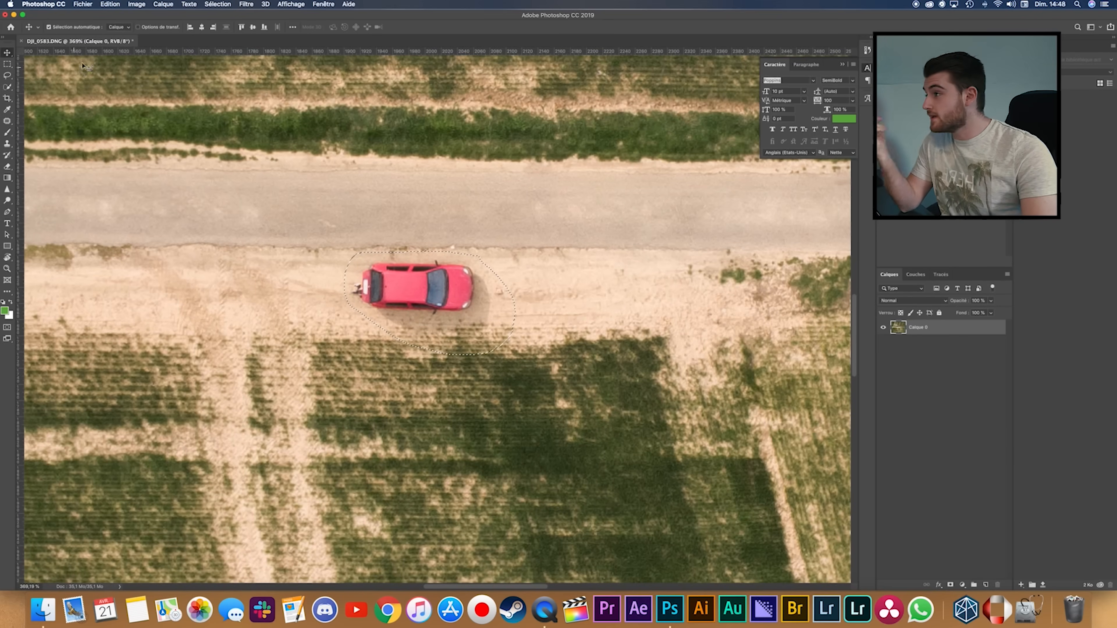
left_click(110, 4)
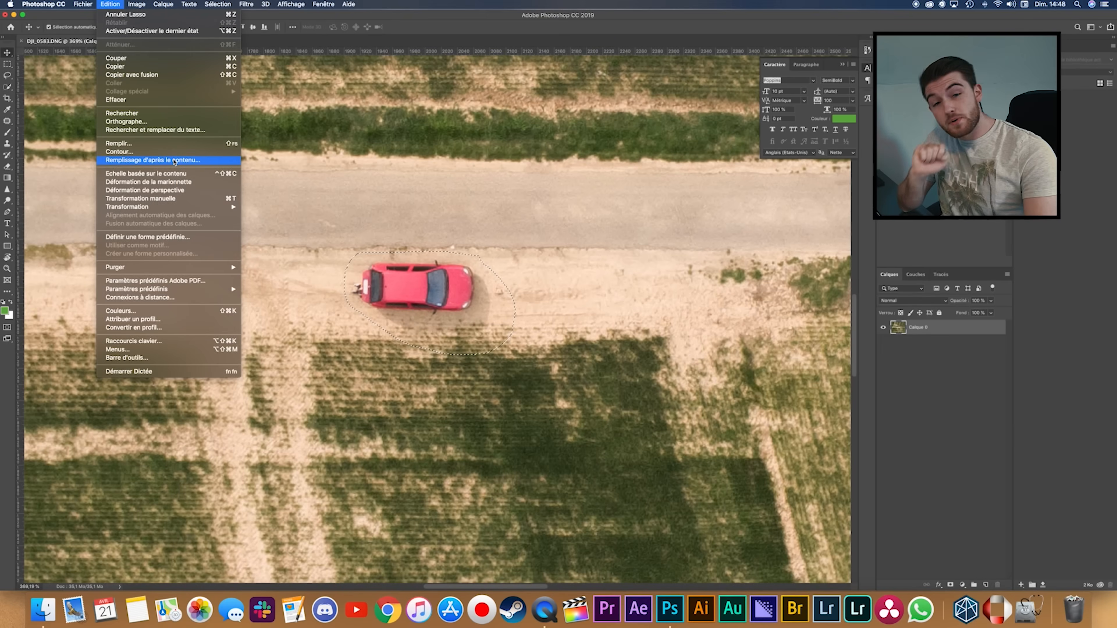
left_click(174, 161)
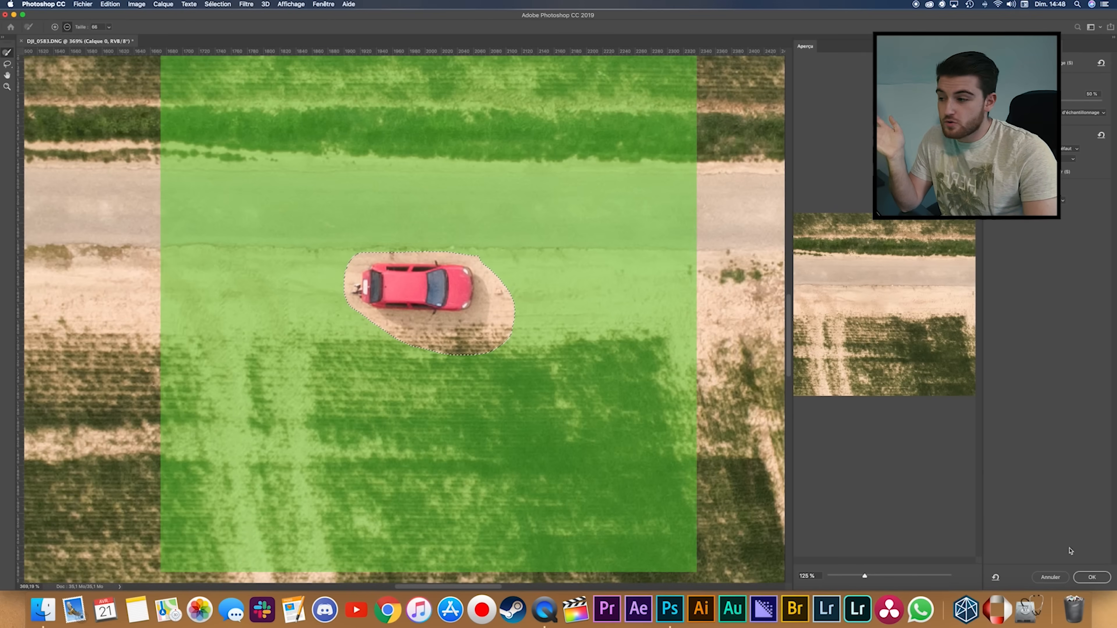
key("Return")
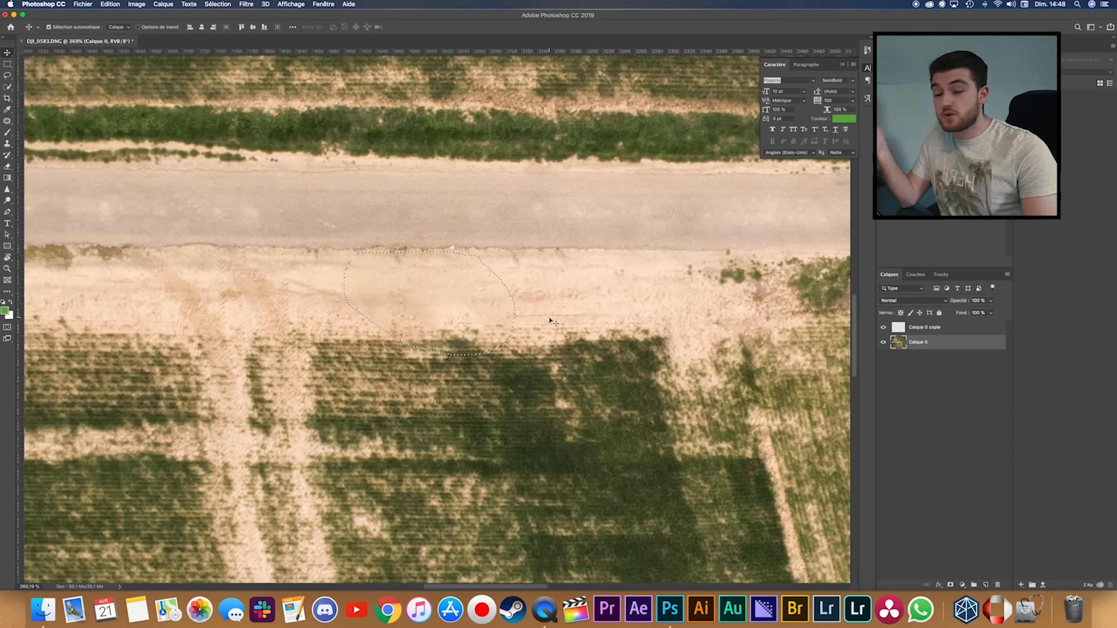
key("super+d")
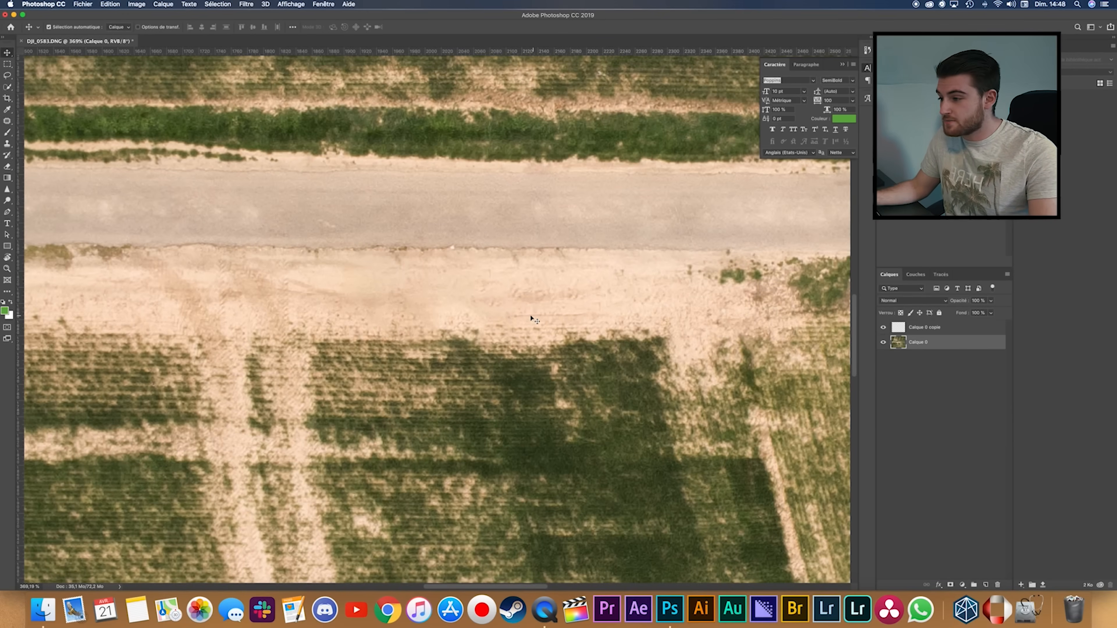
scroll(490, 321, "down", 5)
scroll(490, 321, "down", 6)
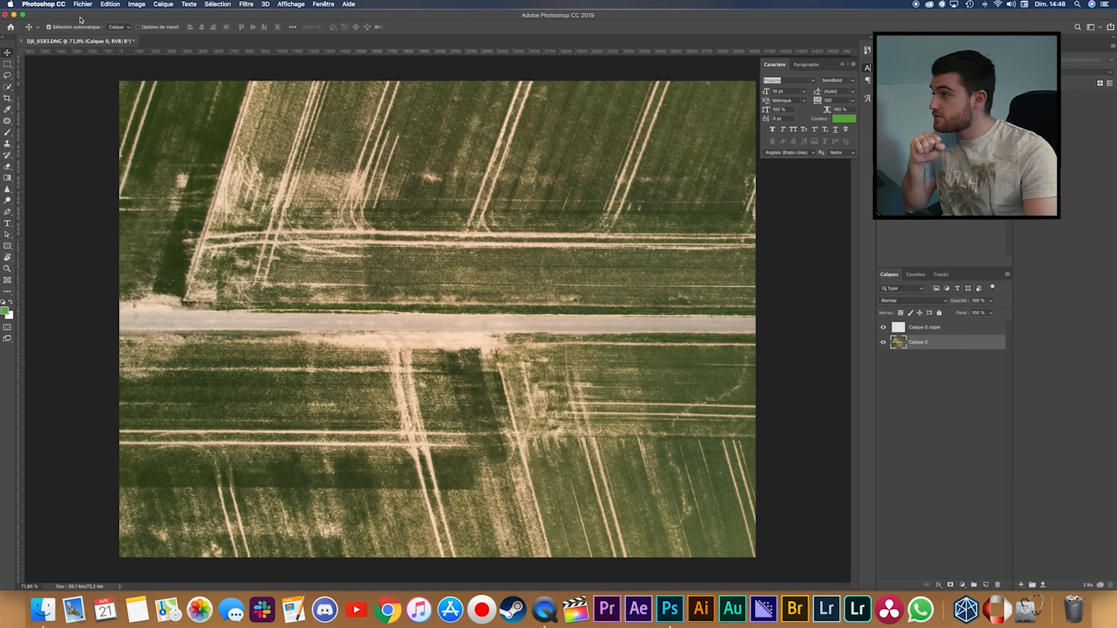
Quit Photoshop without saving the changes and open DJI_0585.MP4 from the Remplissage folder.
left_click(5, 15)
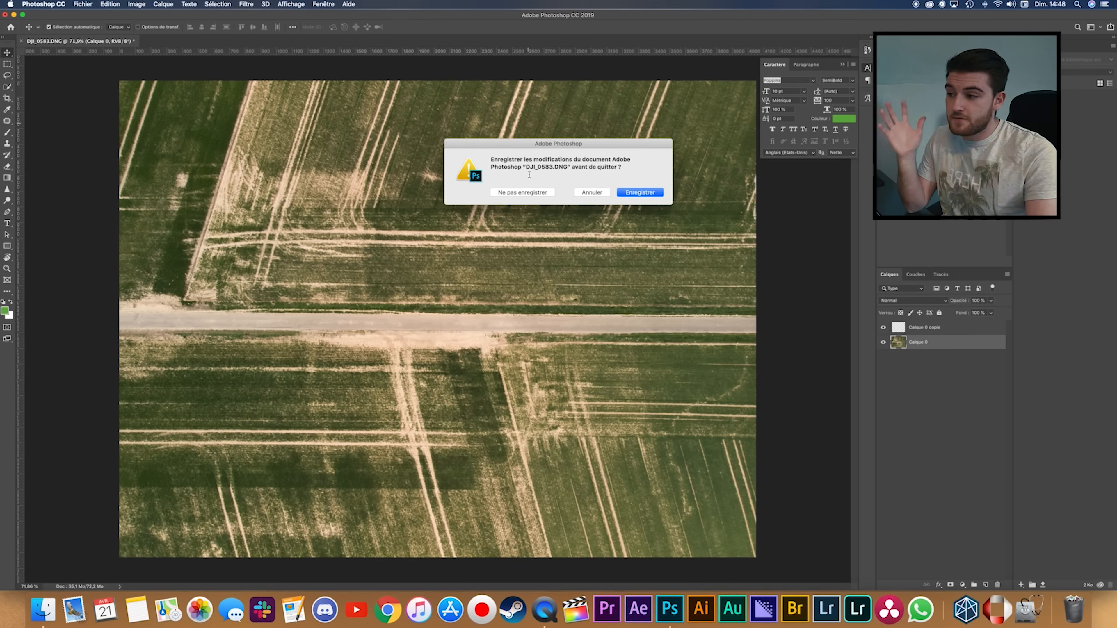
left_click(523, 193)
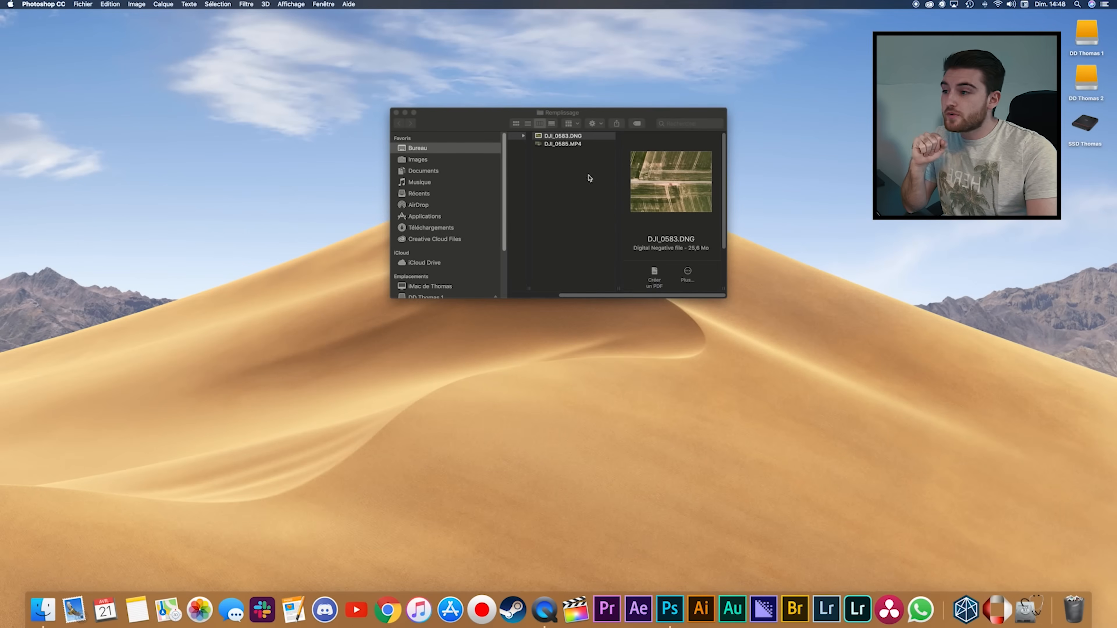
left_click(572, 145)
right_click(561, 144)
left_click(574, 148)
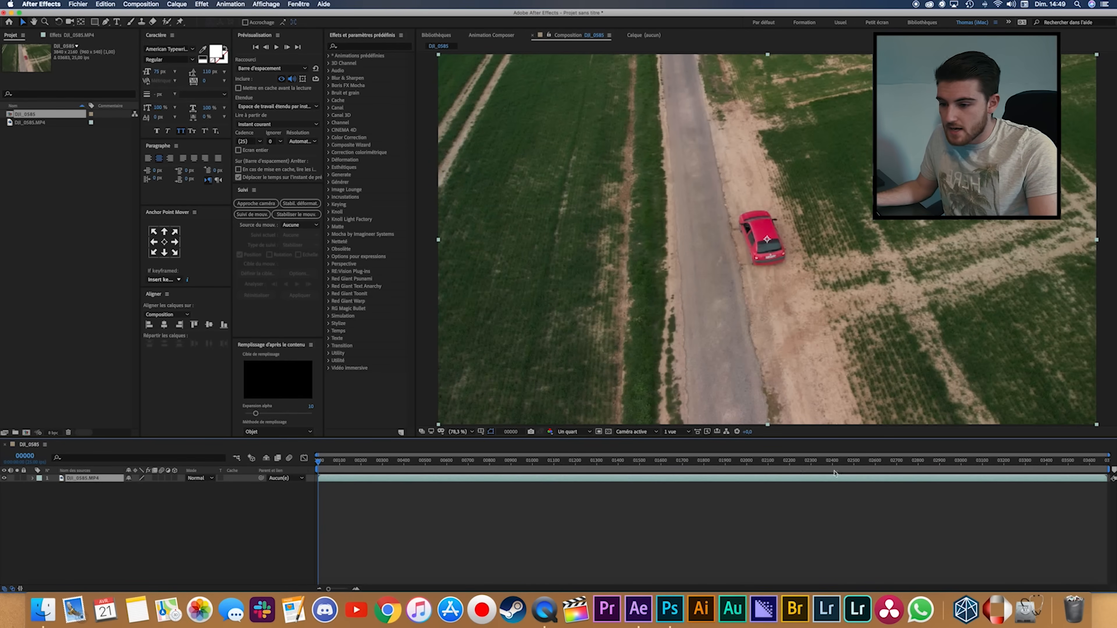
Split the DJI_0585.MP4 layer in After Effects where the car drives straight down the road, and delete the earlier part.
left_click(973, 462)
left_click_drag(973, 468, 970, 468)
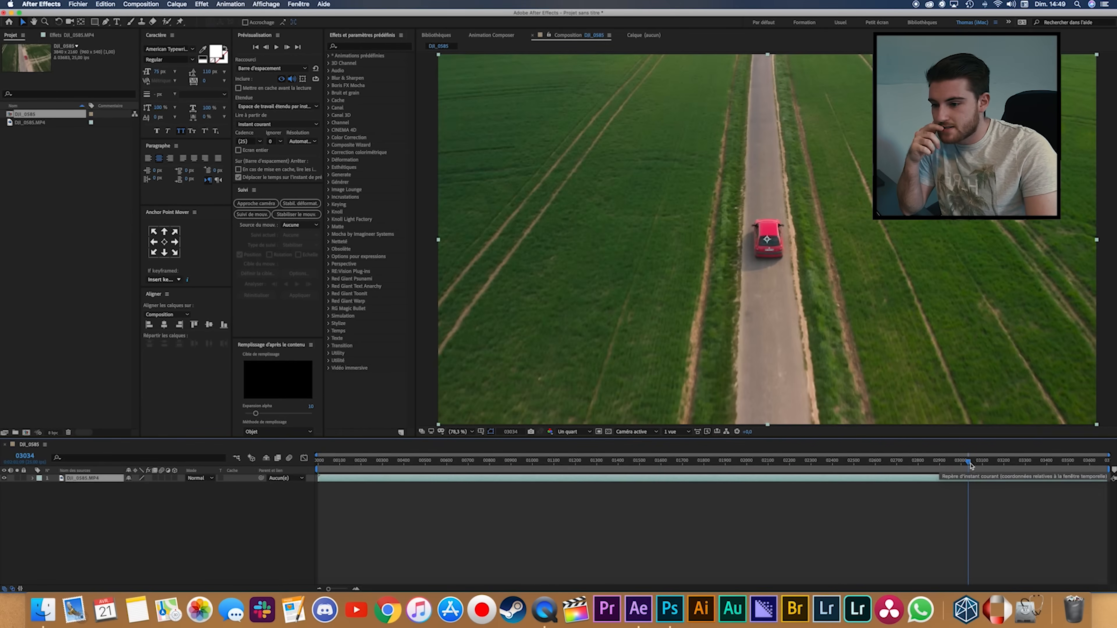
left_click_drag(973, 466, 999, 465)
key("super+shift+d")
left_click(934, 486)
key("Delete")
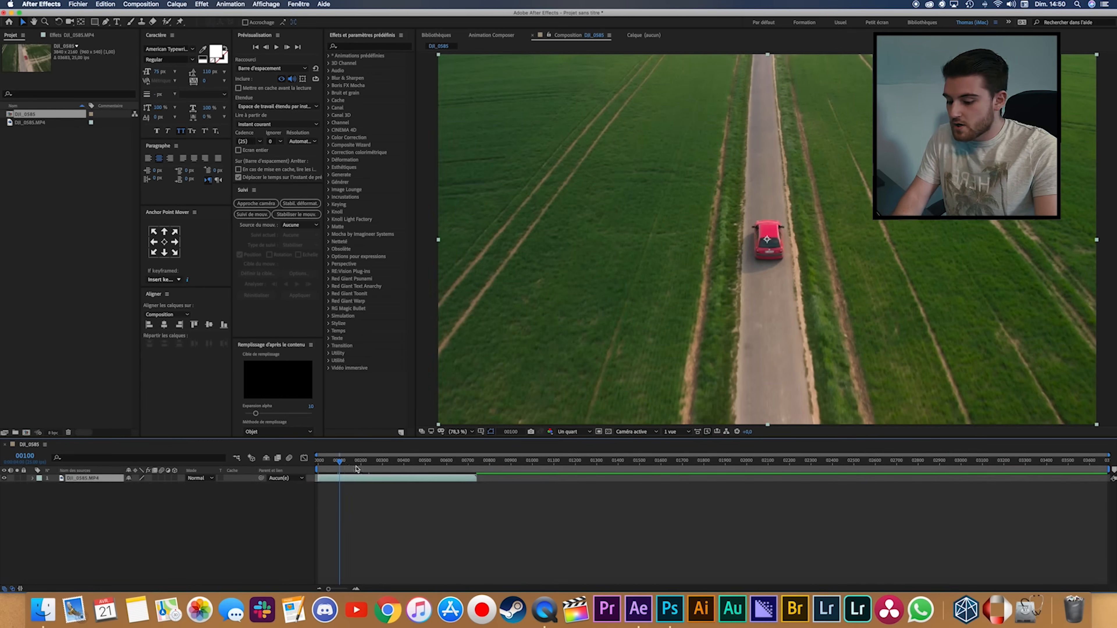
Delete the part of the split clip after frame 100 and play the remaining section from the start.
left_click(385, 479)
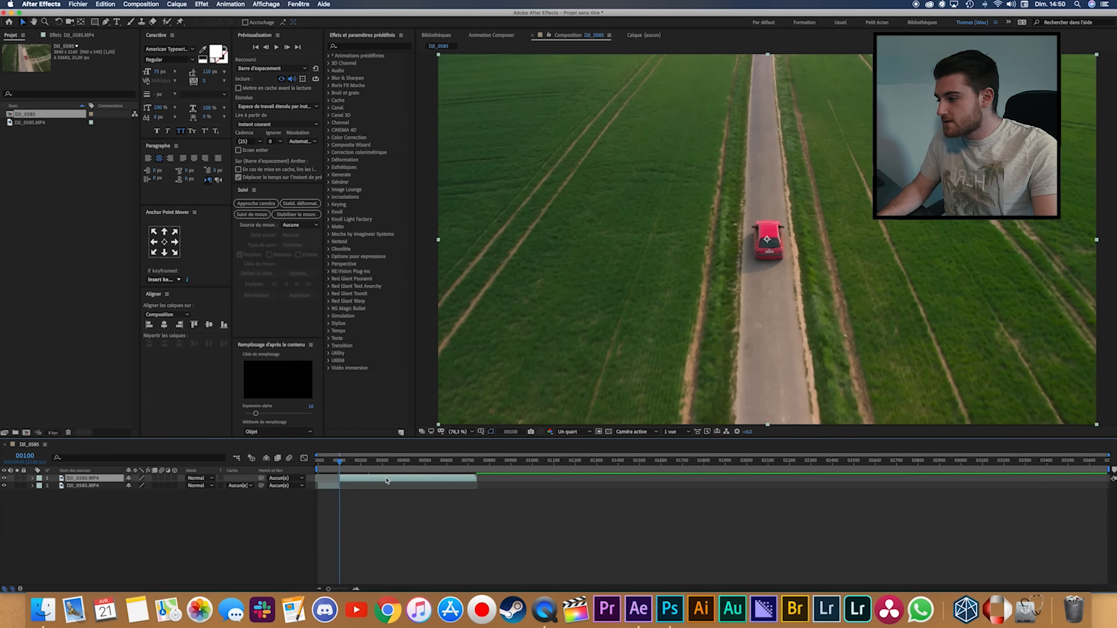
key("Delete")
key("Home")
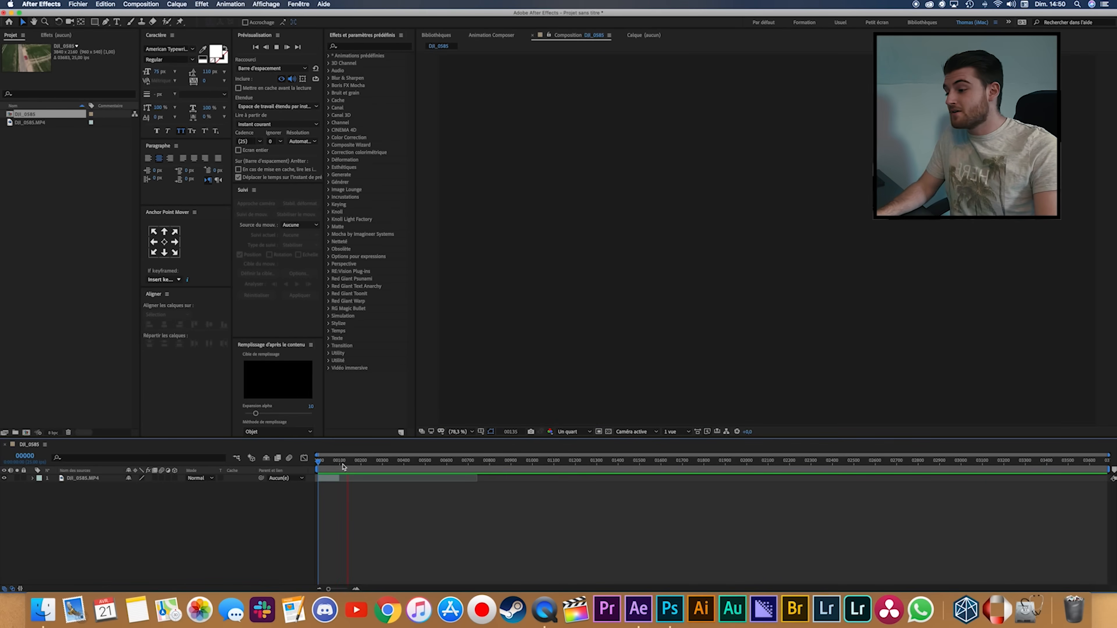
key("space")
Set the composition's duration to 120 frames.
left_click(146, 4)
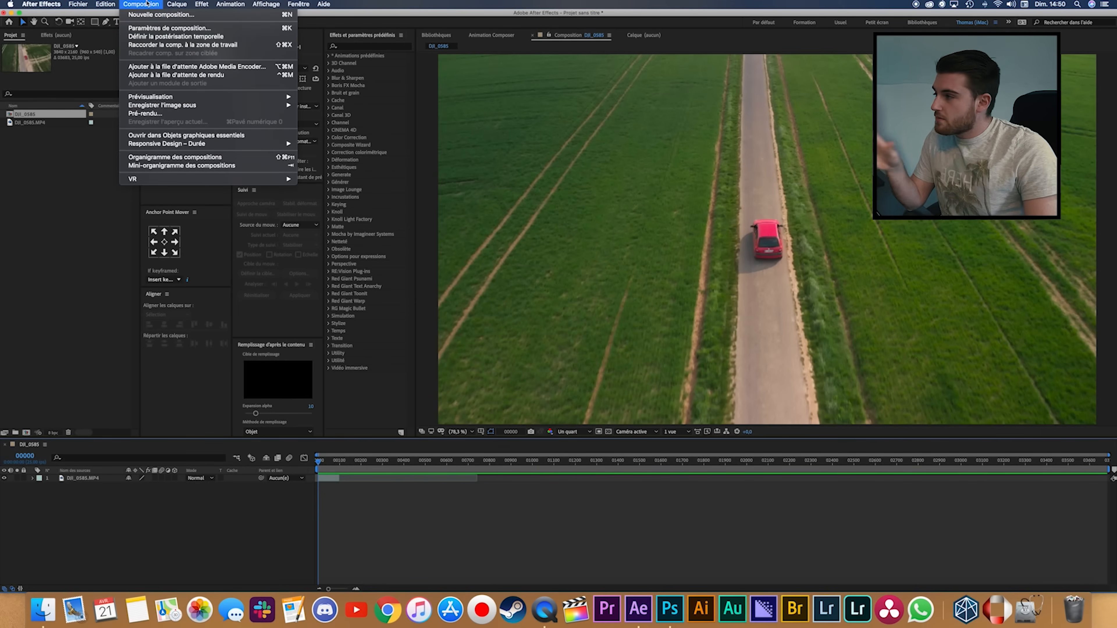
left_click(156, 29)
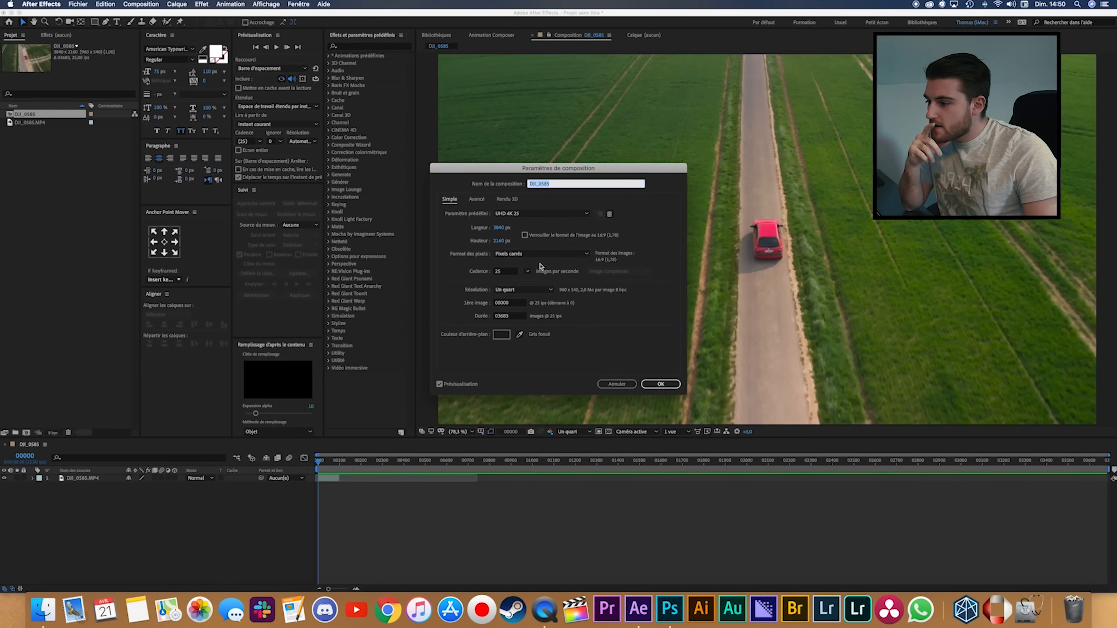
left_click(511, 316)
type("1")
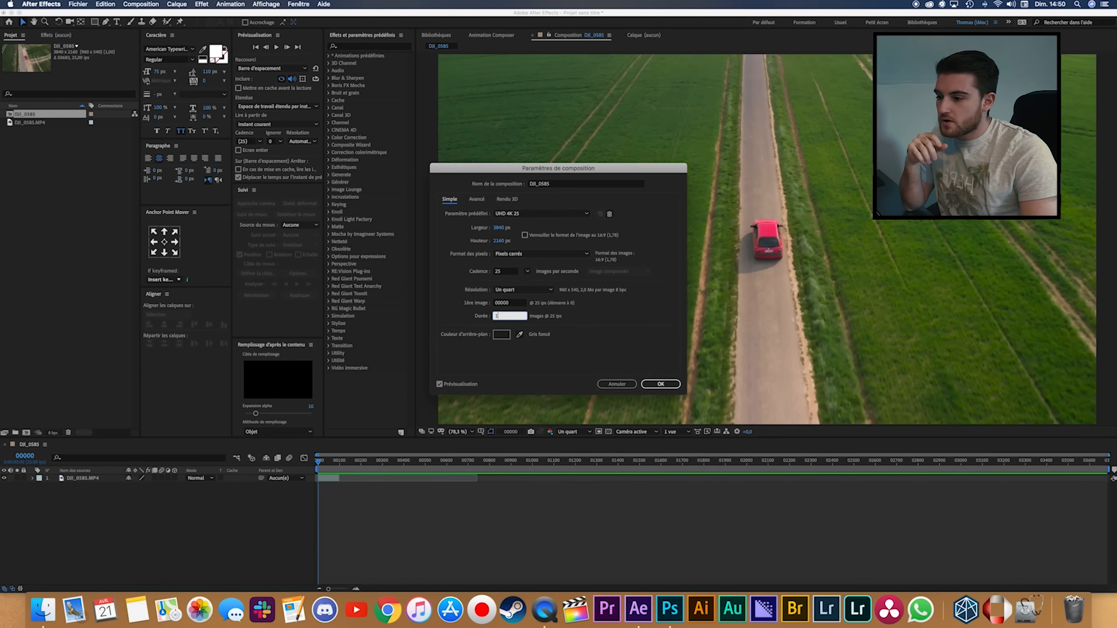
key("Return")
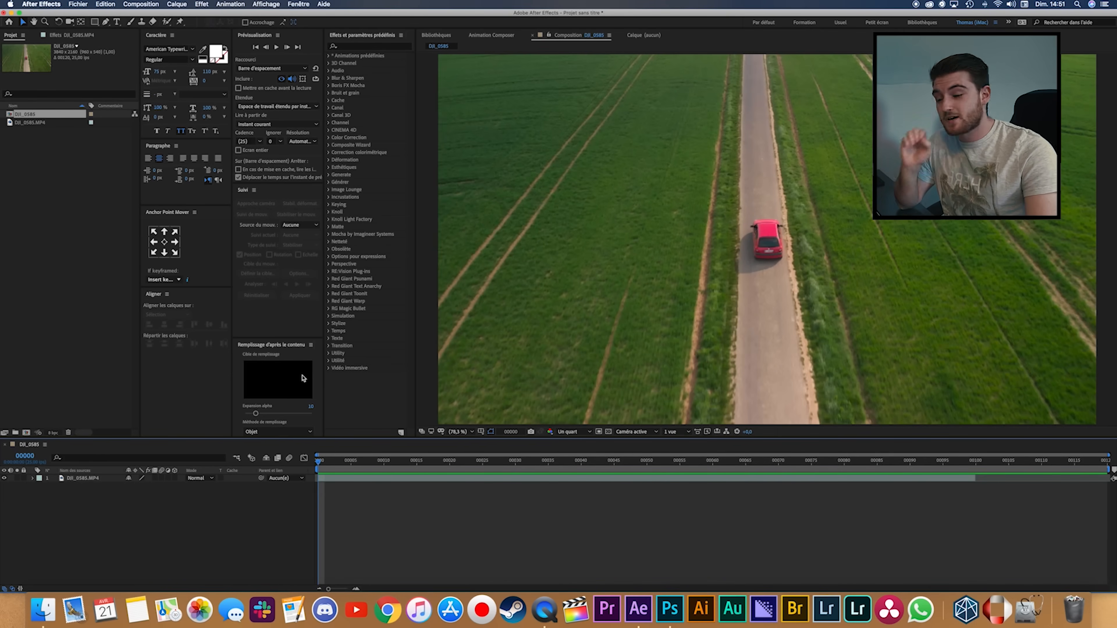
Draw a four-point Pen mask around the red car and its shadow on the DJI_0585.MP4 layer.
left_click(364, 480)
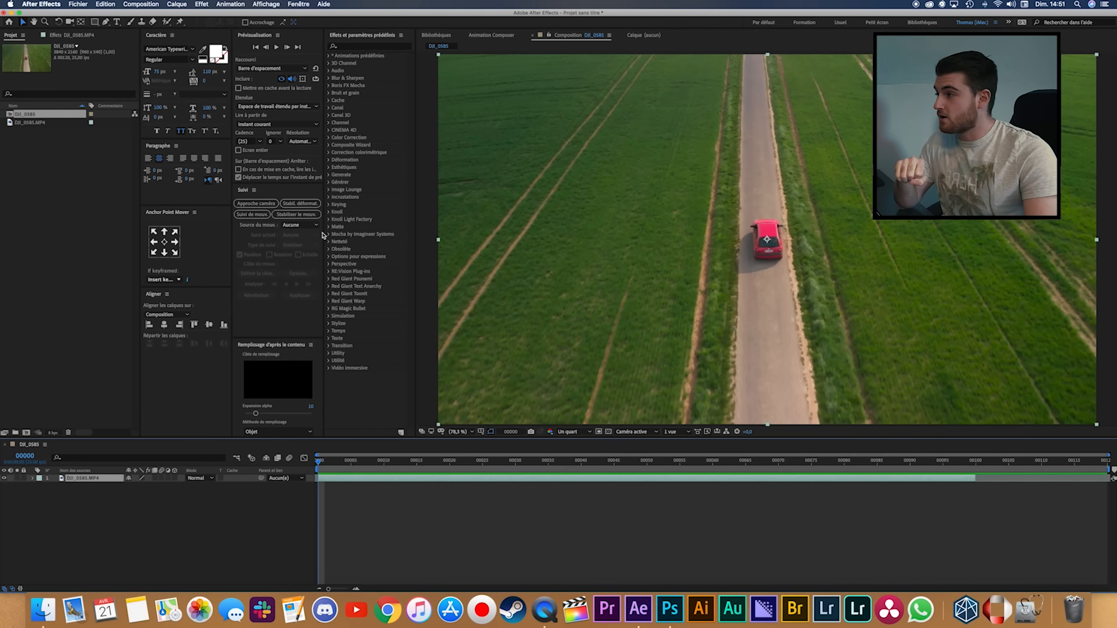
left_click(106, 23)
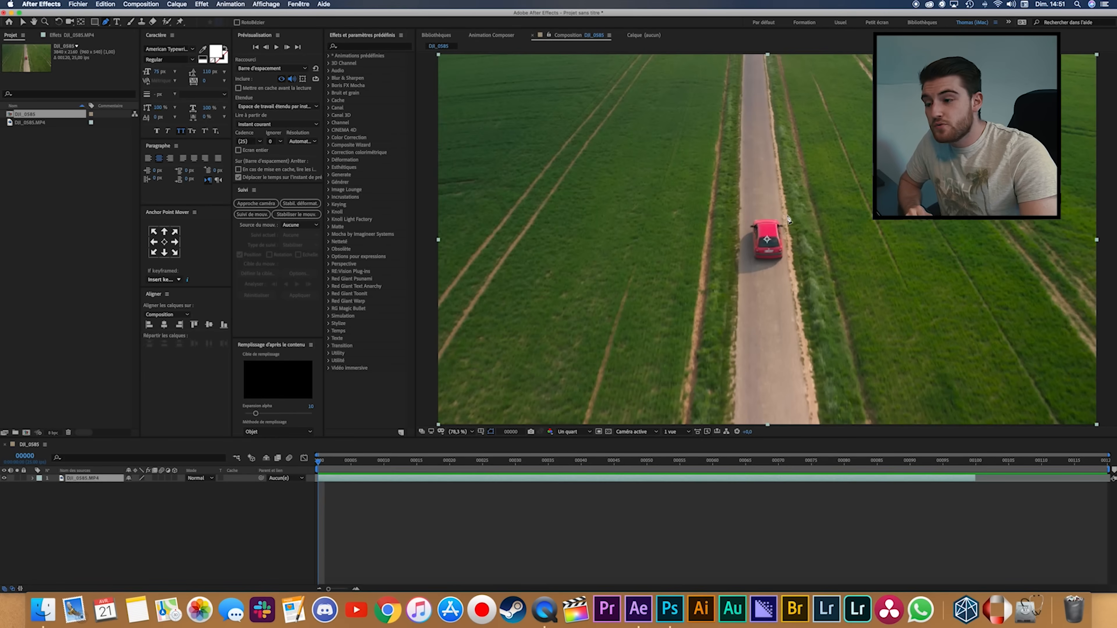
left_click(790, 213)
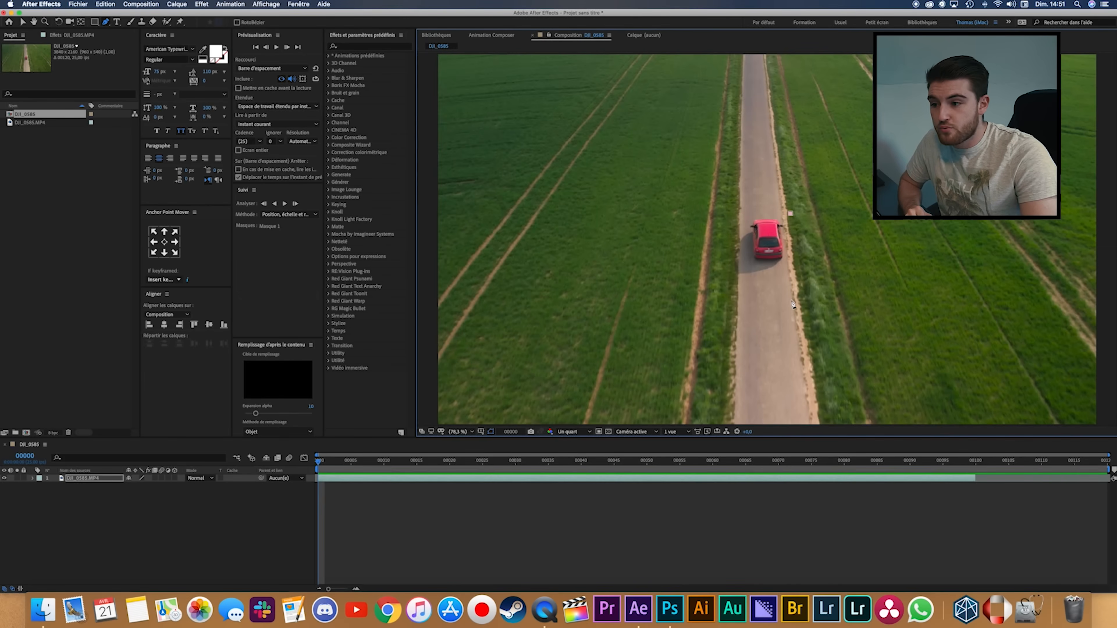
left_click(799, 276)
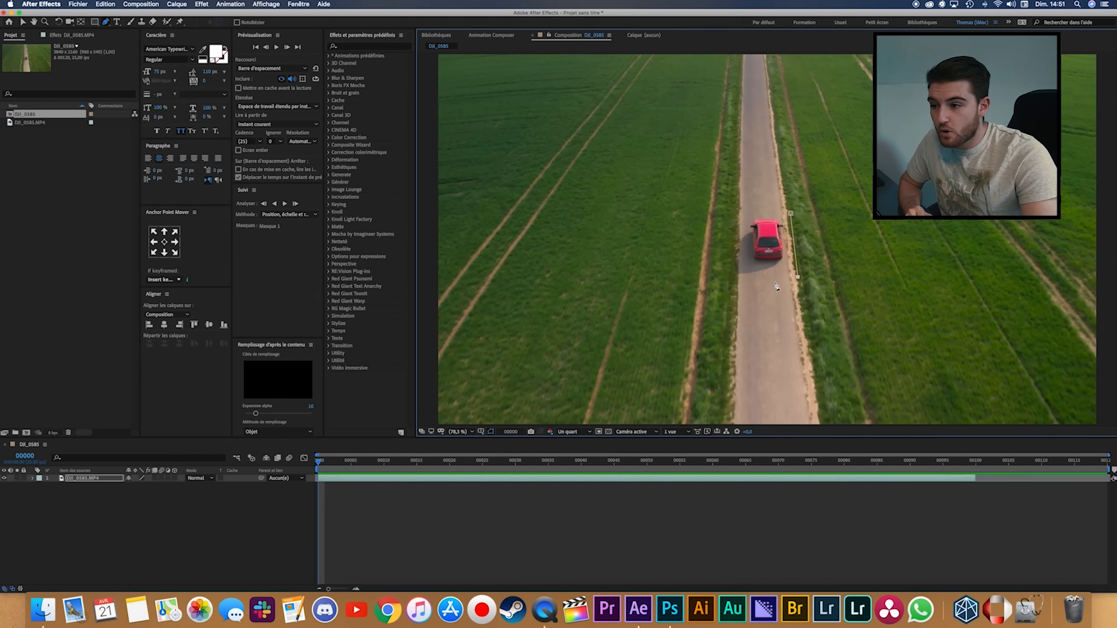
left_click(725, 277)
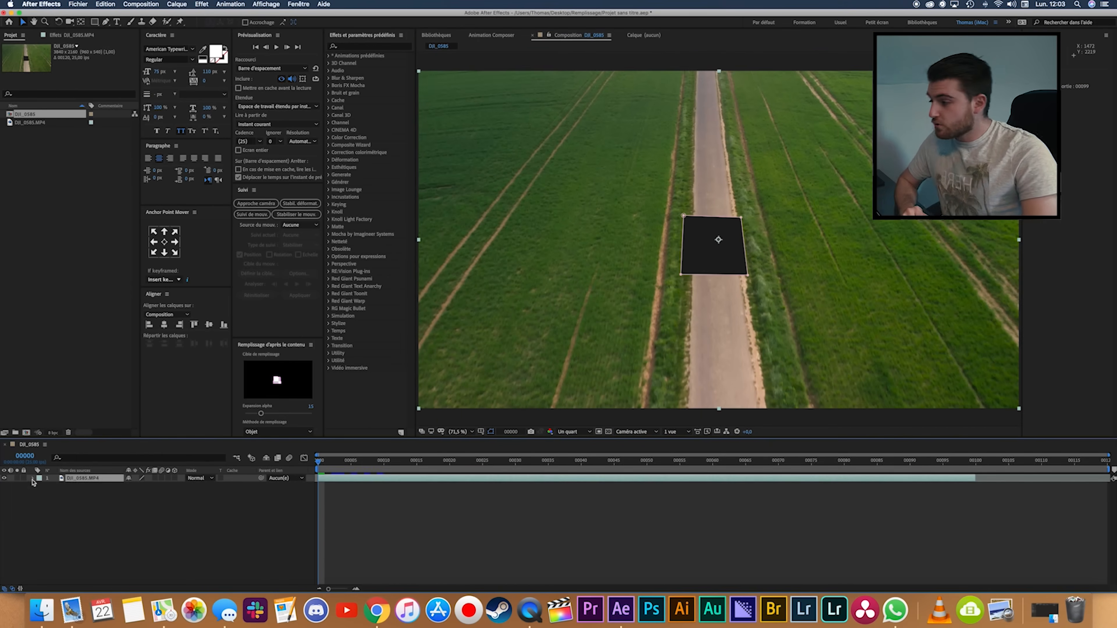
Set Masque 1's mode to Aucun and start keyframing its Tracé du masque at frame 0.
left_click(34, 479)
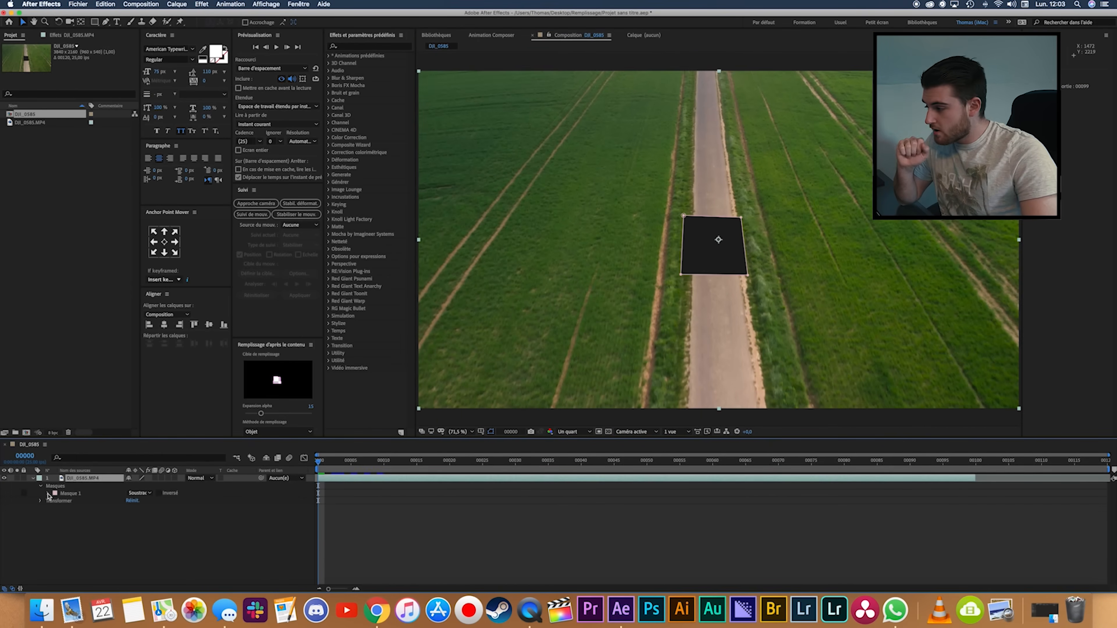
left_click(139, 493)
left_click(144, 502)
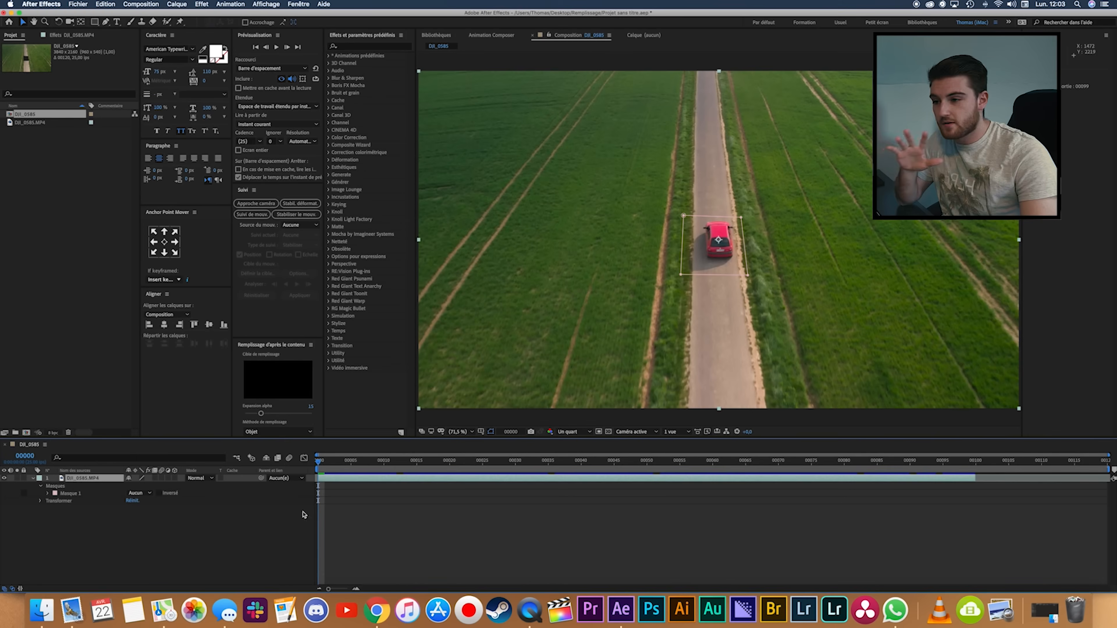
left_click(48, 494)
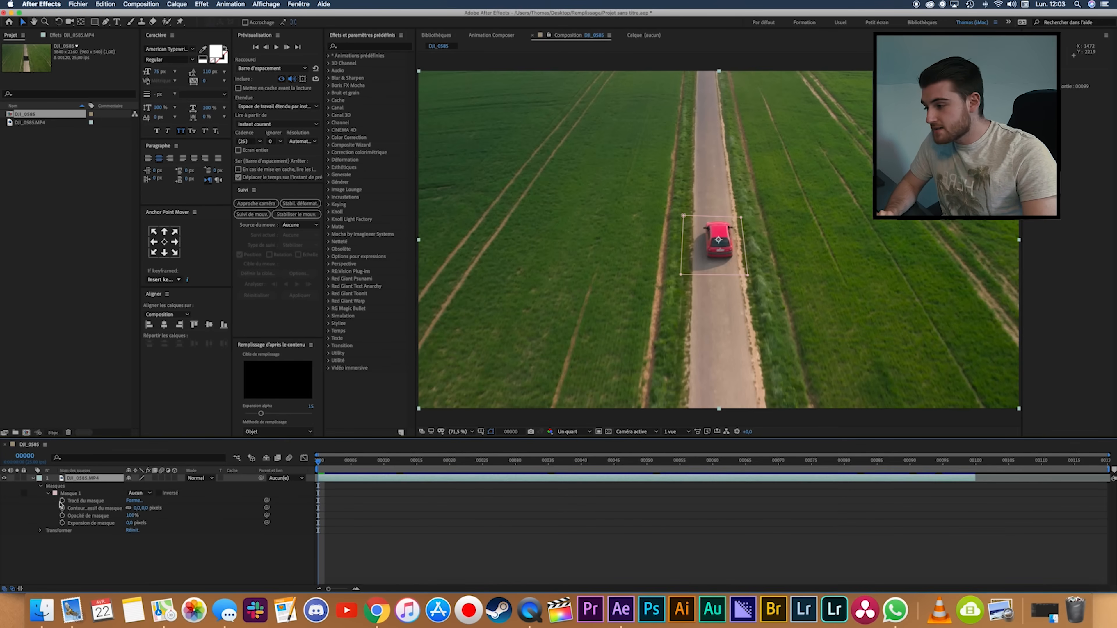
left_click(123, 502)
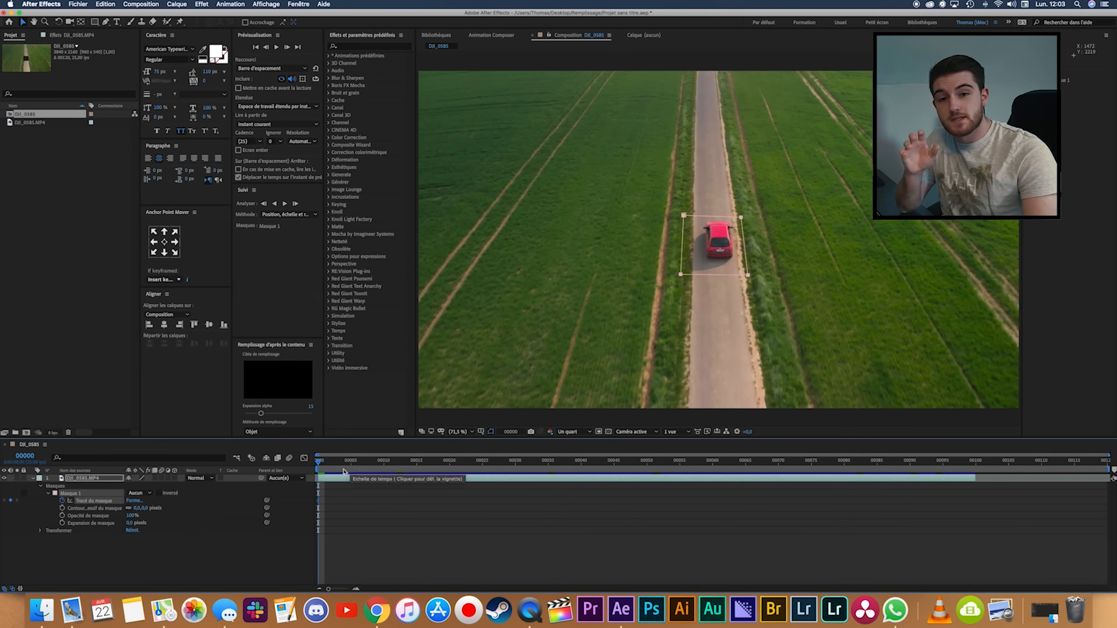
Reposition Masque 1 around the car and its shadow at frames 10, 20, 30 and 40 to keyframe its path.
left_click(384, 461)
left_click_drag(748, 276, 749, 275)
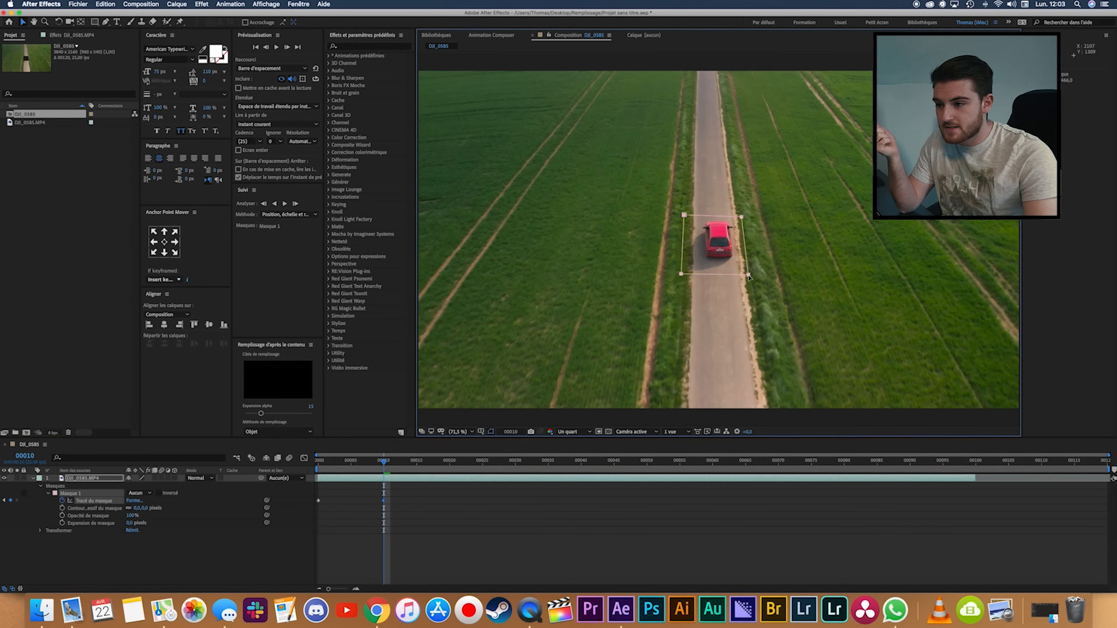
left_click(449, 461)
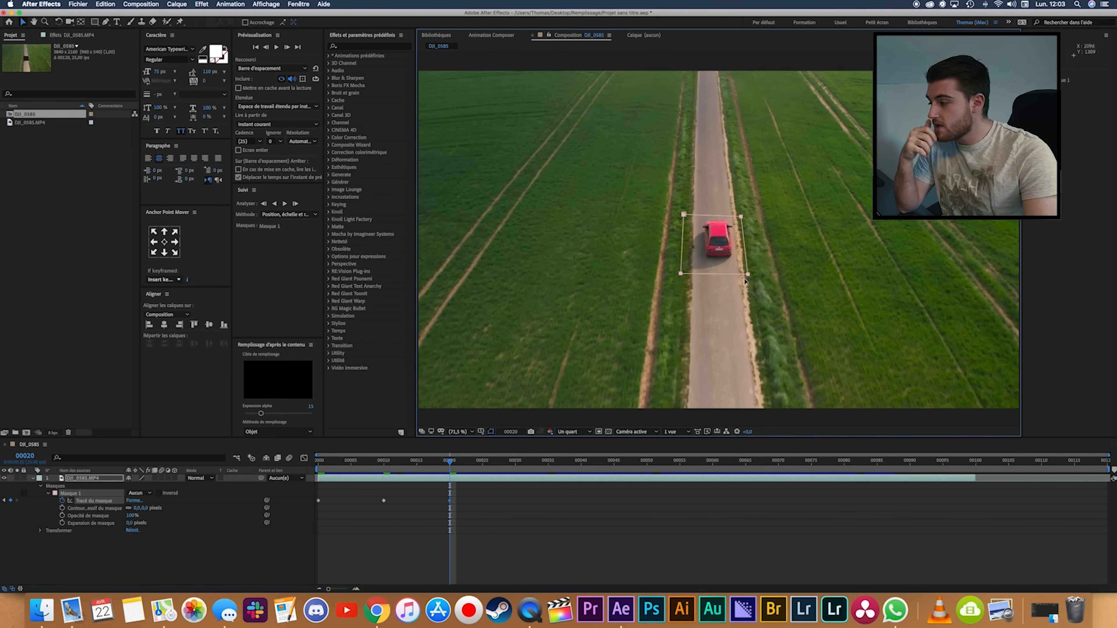
left_click(516, 462)
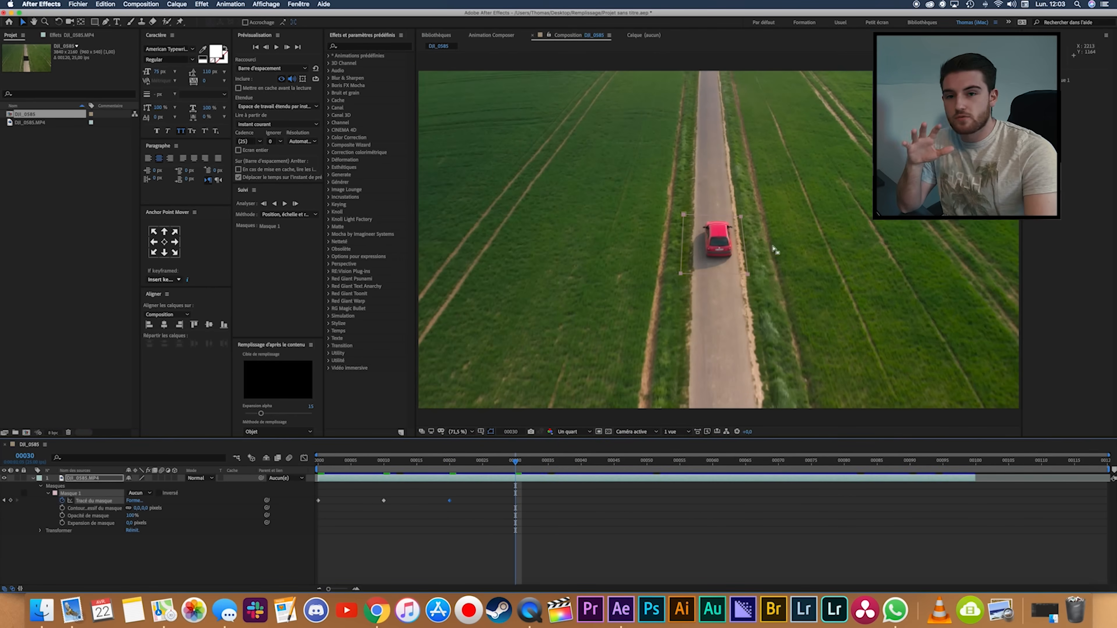
left_click_drag(748, 275, 747, 275)
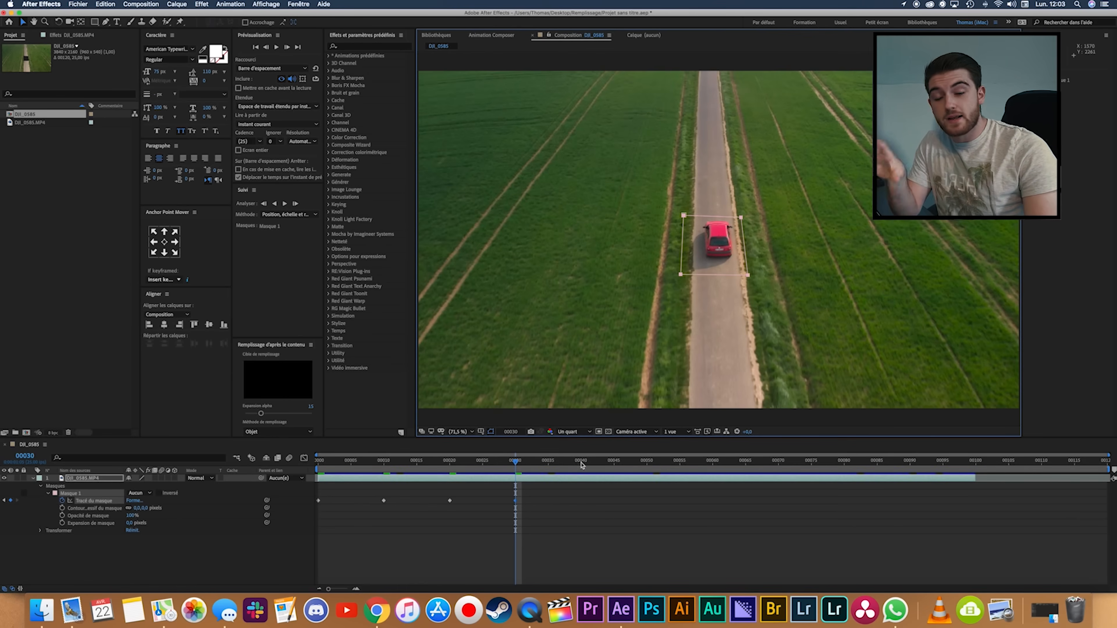
left_click(581, 462)
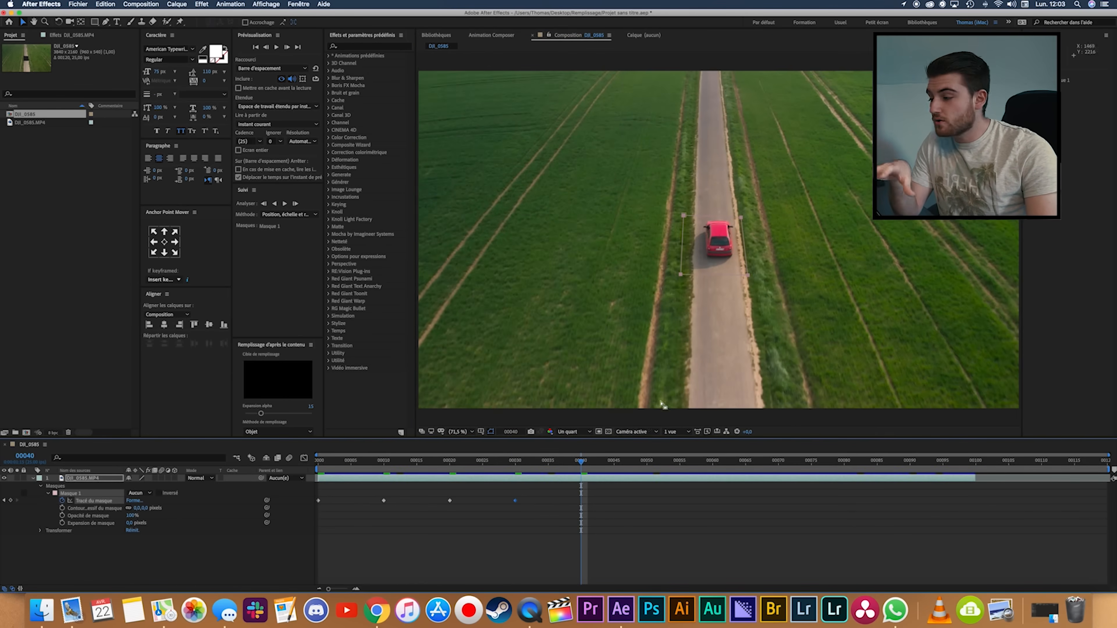
left_click_drag(751, 276, 748, 274)
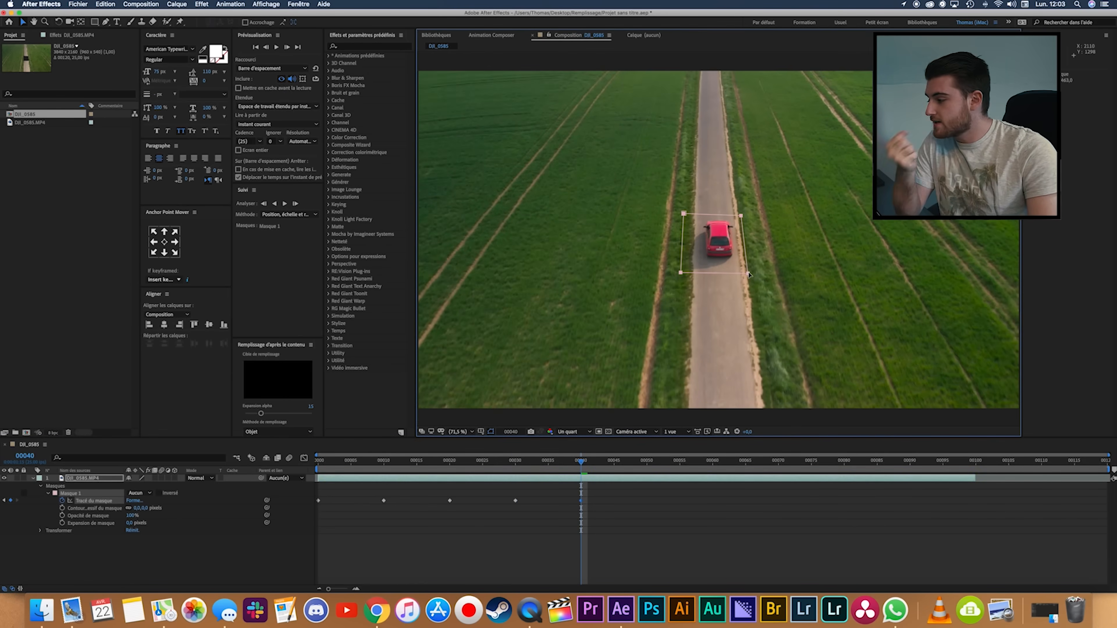
Keyframe the mask path every 10 frames from frame 50 to frame 100, following the car, and play the clip to check it.
left_click(647, 462)
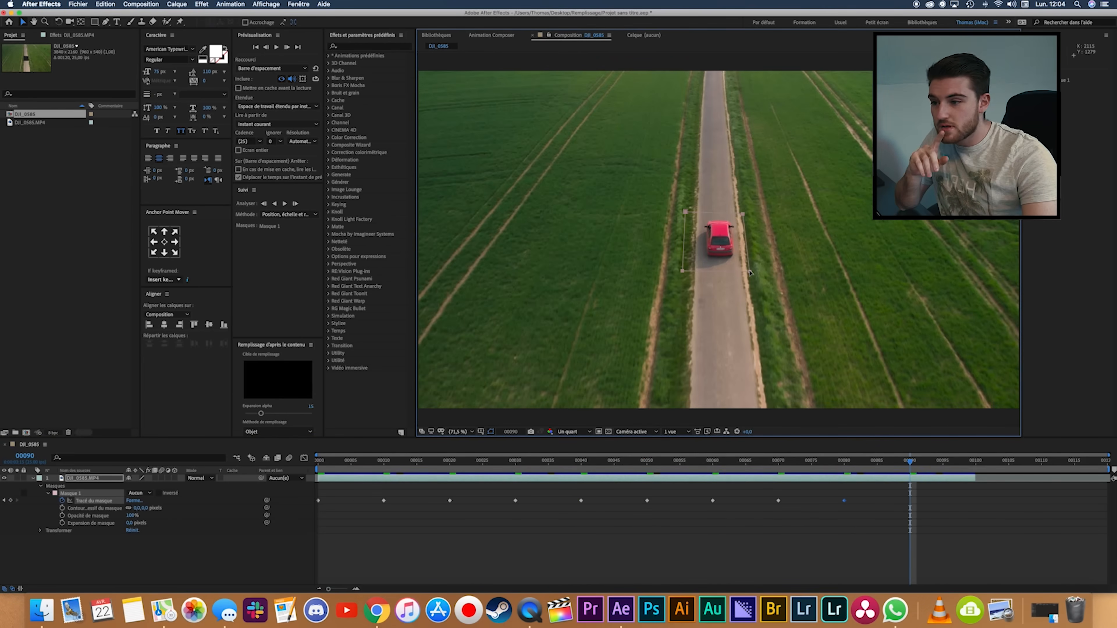
left_click_drag(751, 273, 750, 273)
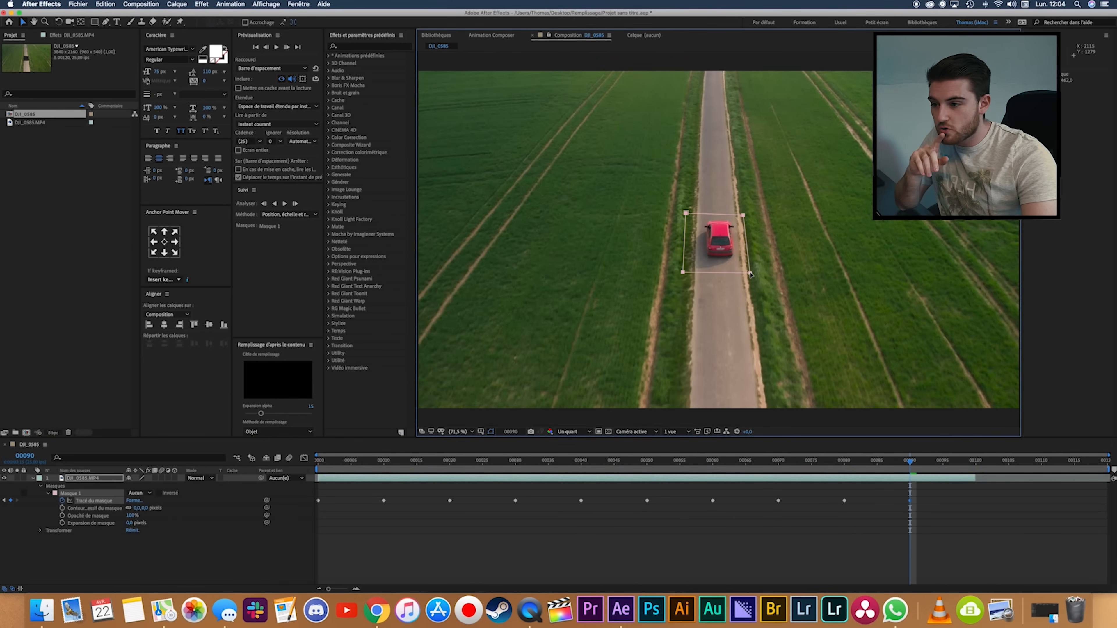
left_click(969, 462)
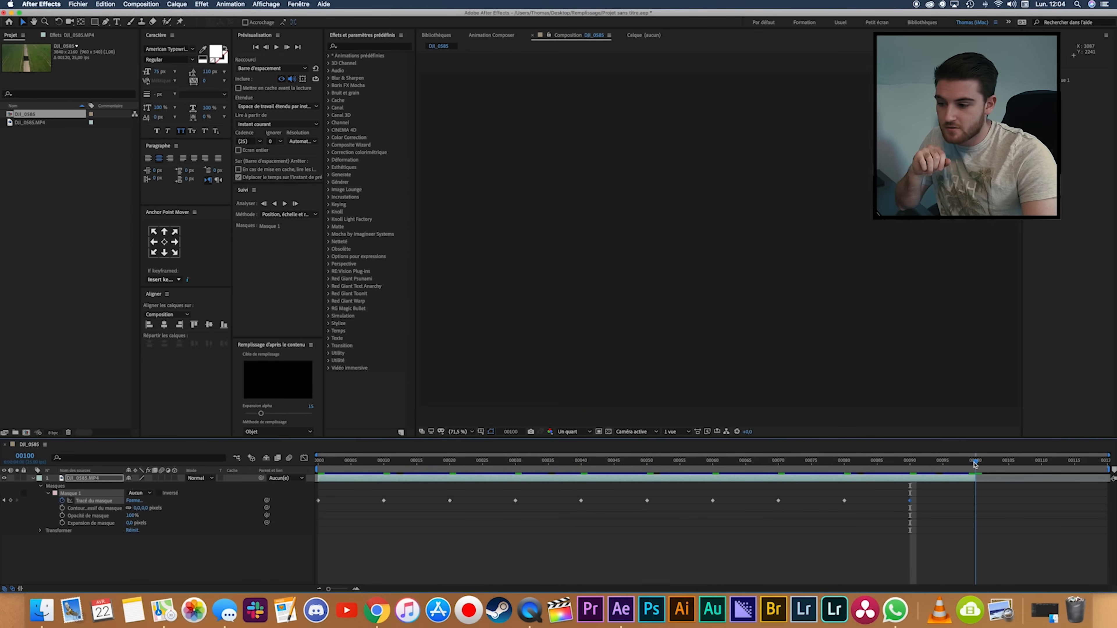
left_click_drag(750, 273, 751, 277)
key("space")
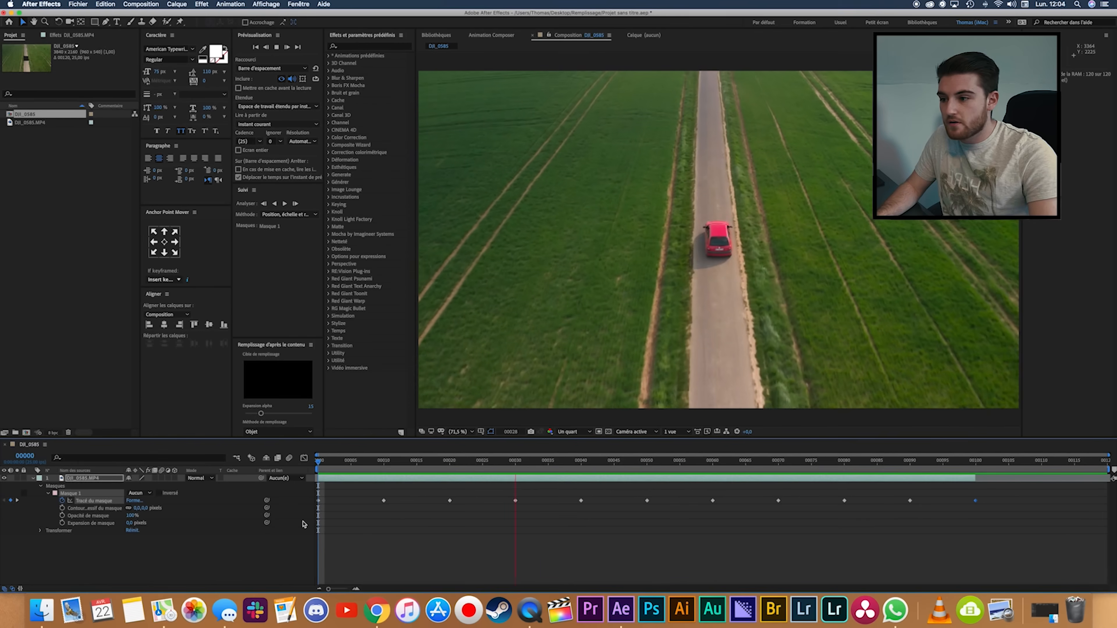
key("space")
Set Masque 1's mode to Soustraction and play back the cut-out area over the car.
left_click(139, 492)
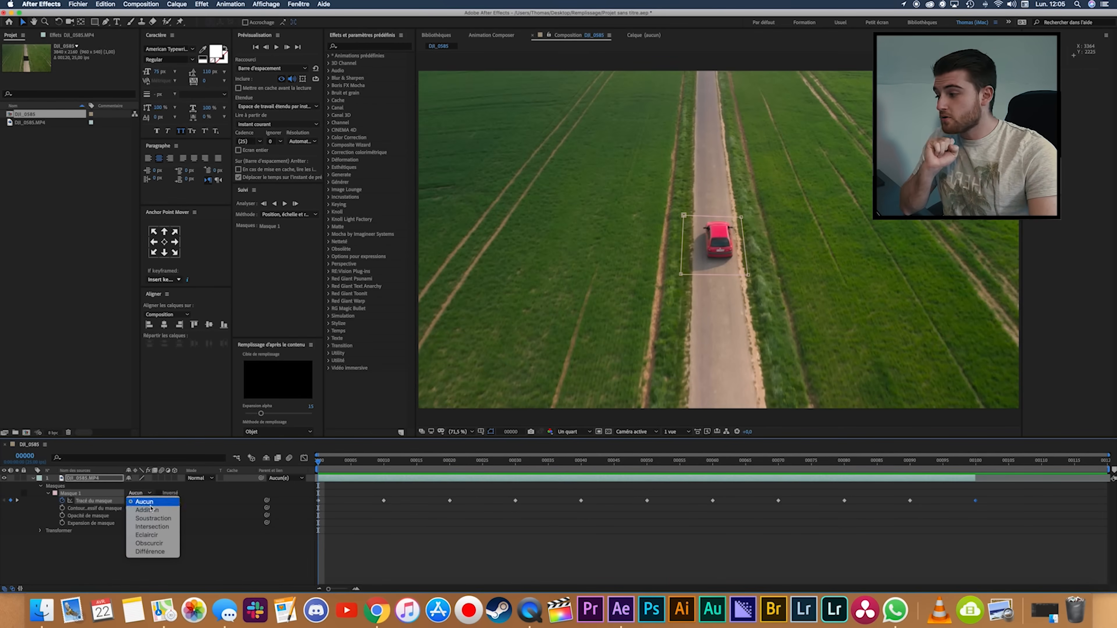
left_click(153, 519)
key("space")
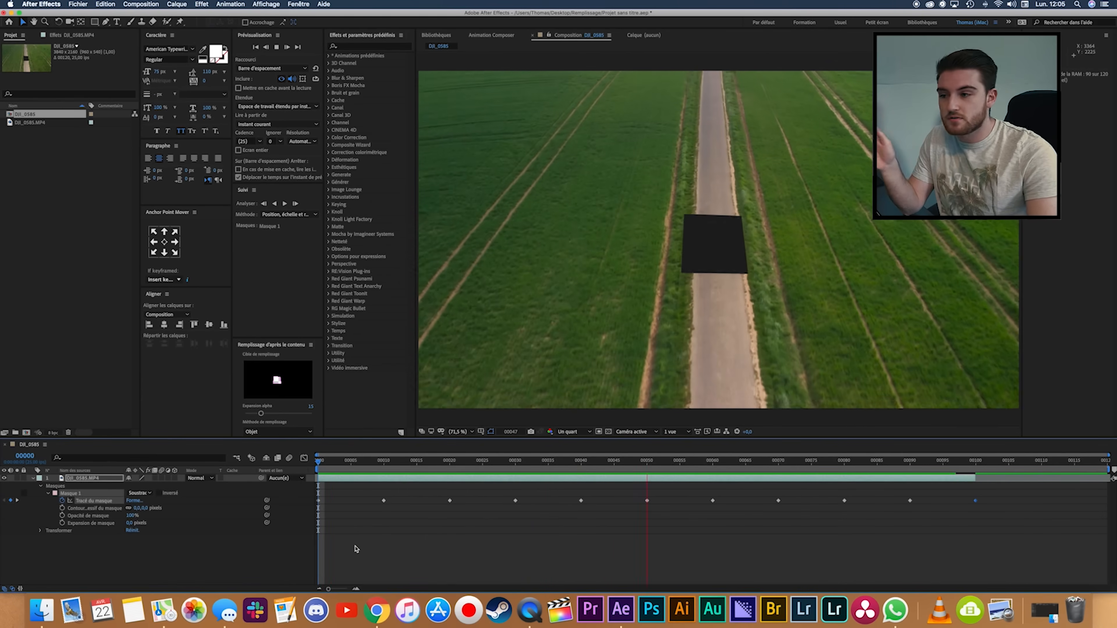
key("space")
left_click(370, 461)
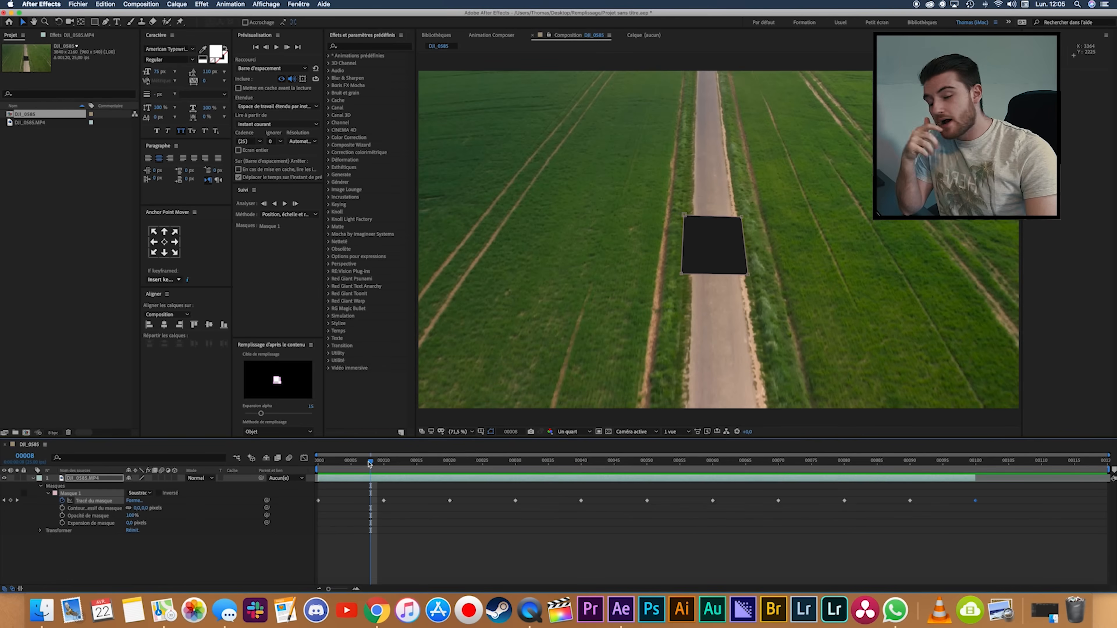
Bring up the Remplissage d'après le contenu settings and enlarge their area to show every option.
left_click(301, 4)
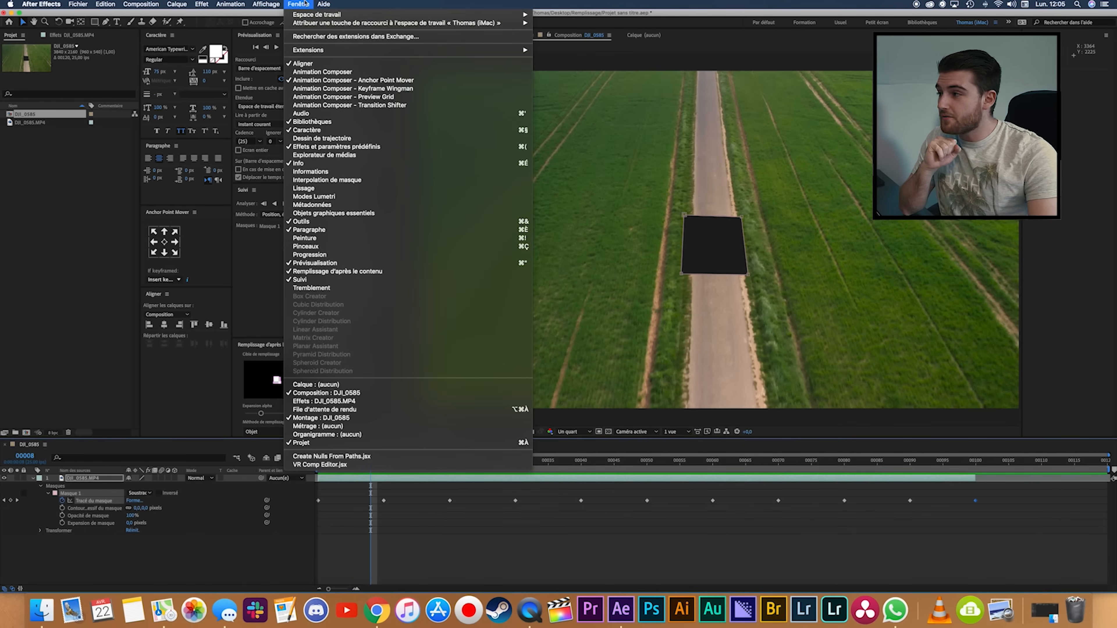
left_click(365, 273)
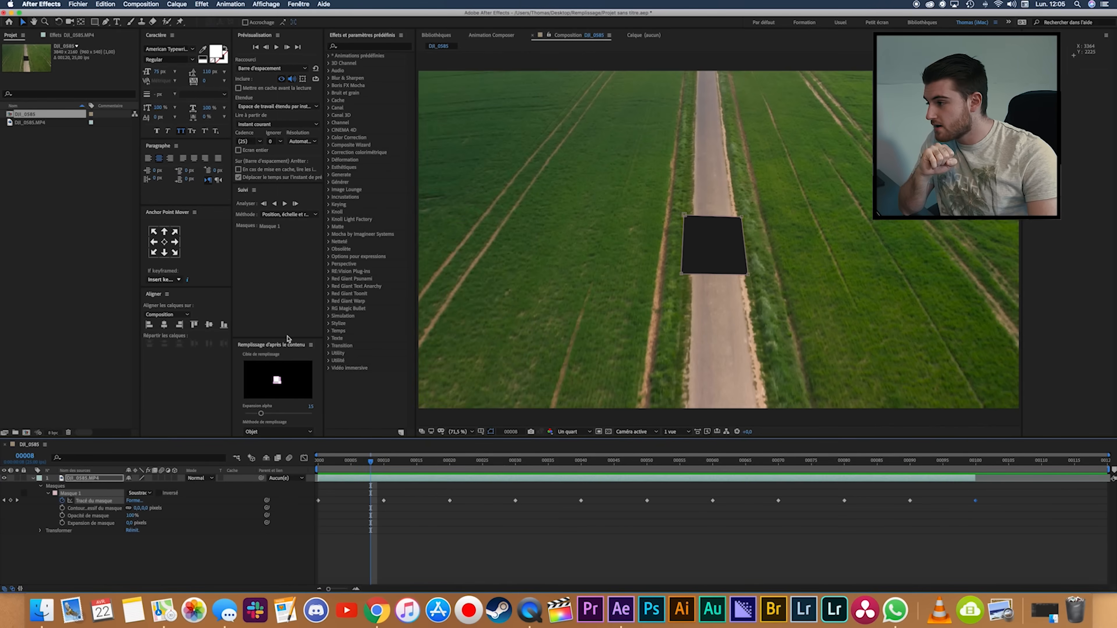
left_click_drag(286, 338, 290, 259)
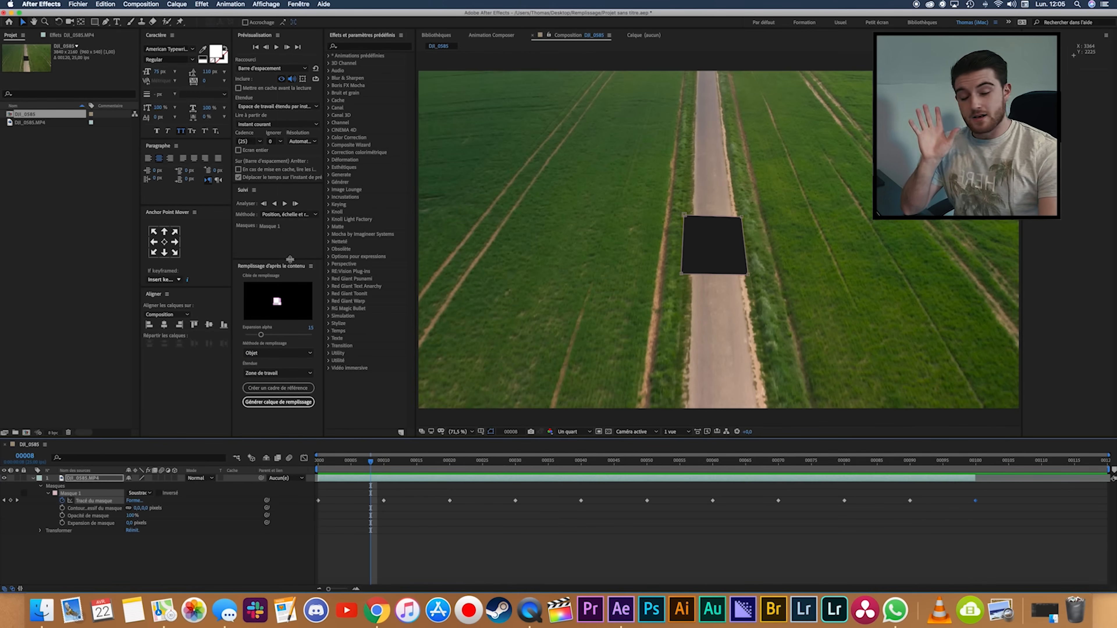
Try an Expansion alpha of 10 for the content-aware fill, and set it back to 15.
left_click(311, 327)
type("10")
key("Return")
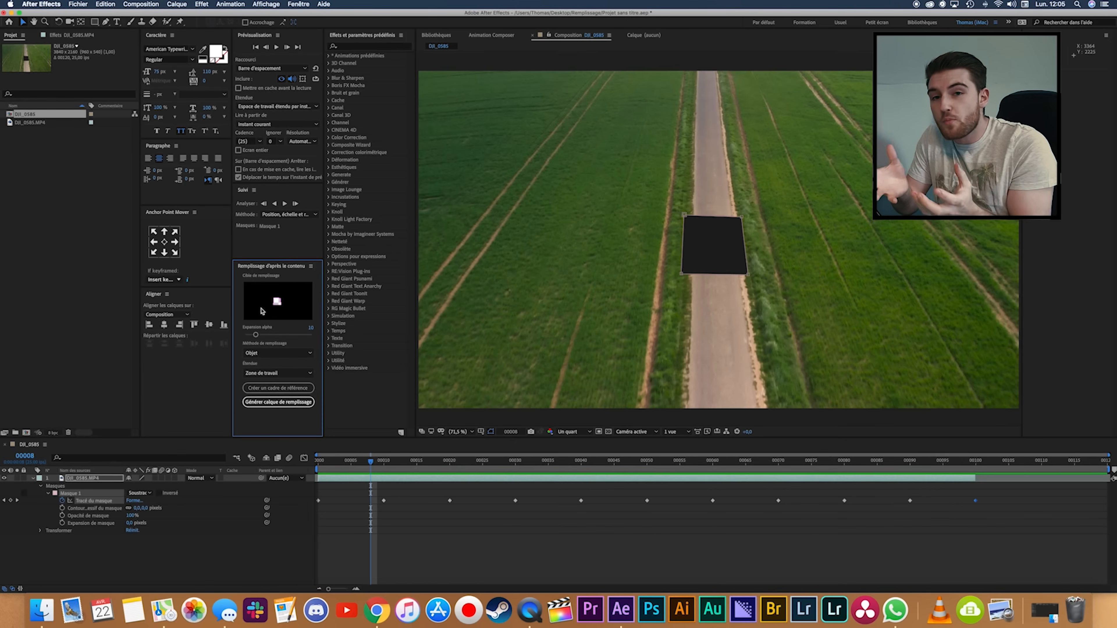
left_click(311, 327)
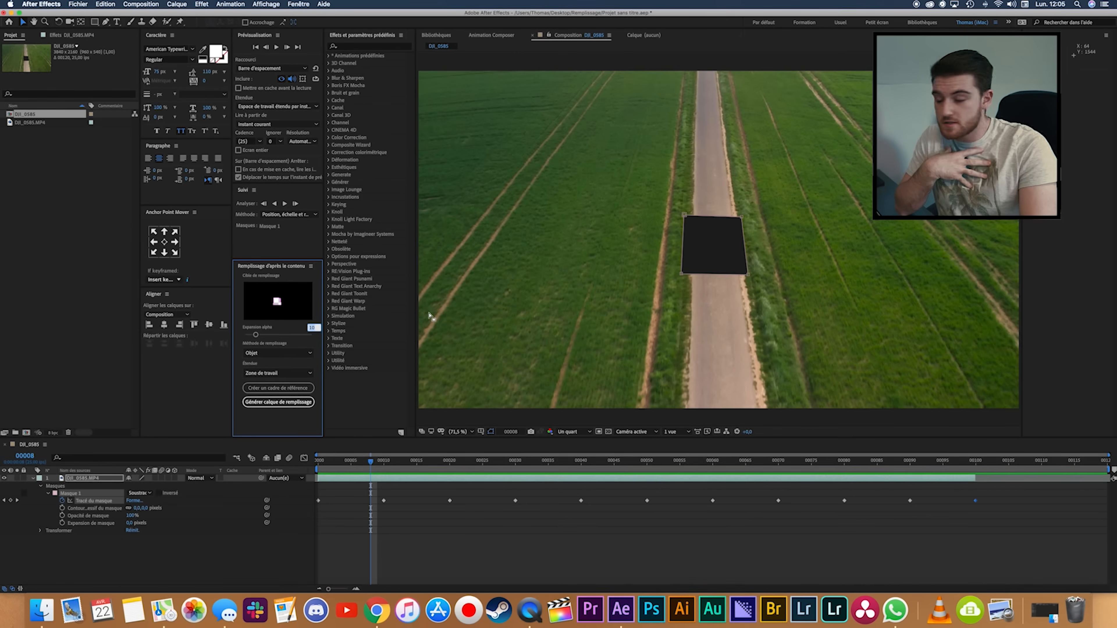
type("15")
key("Return")
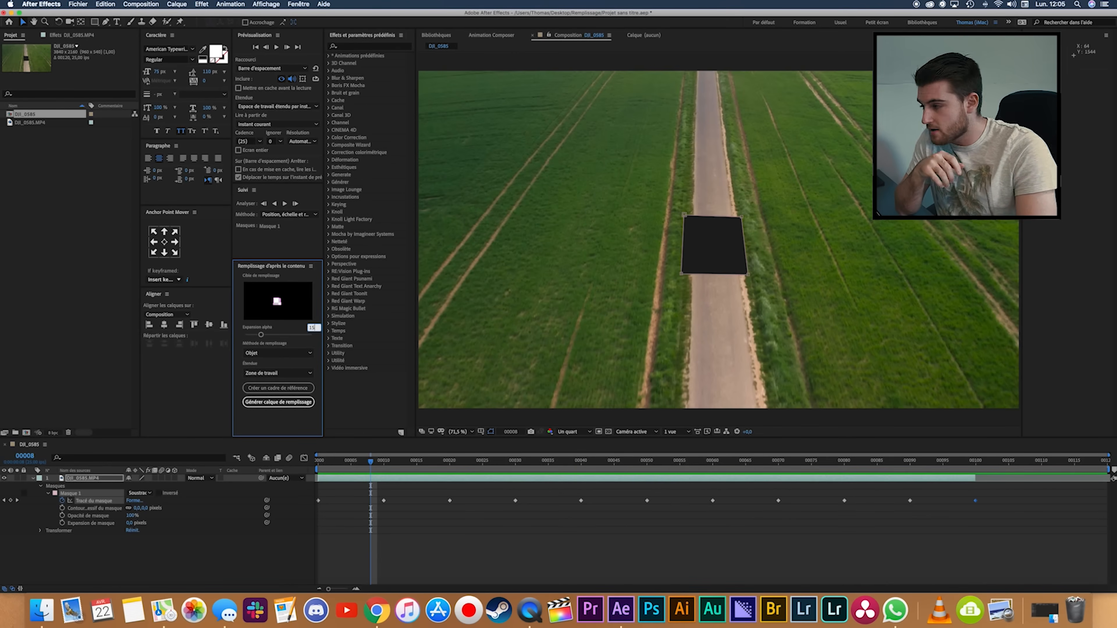
Generate the fill layer with the Objet fill method over the Zone de travail range.
left_click(299, 353)
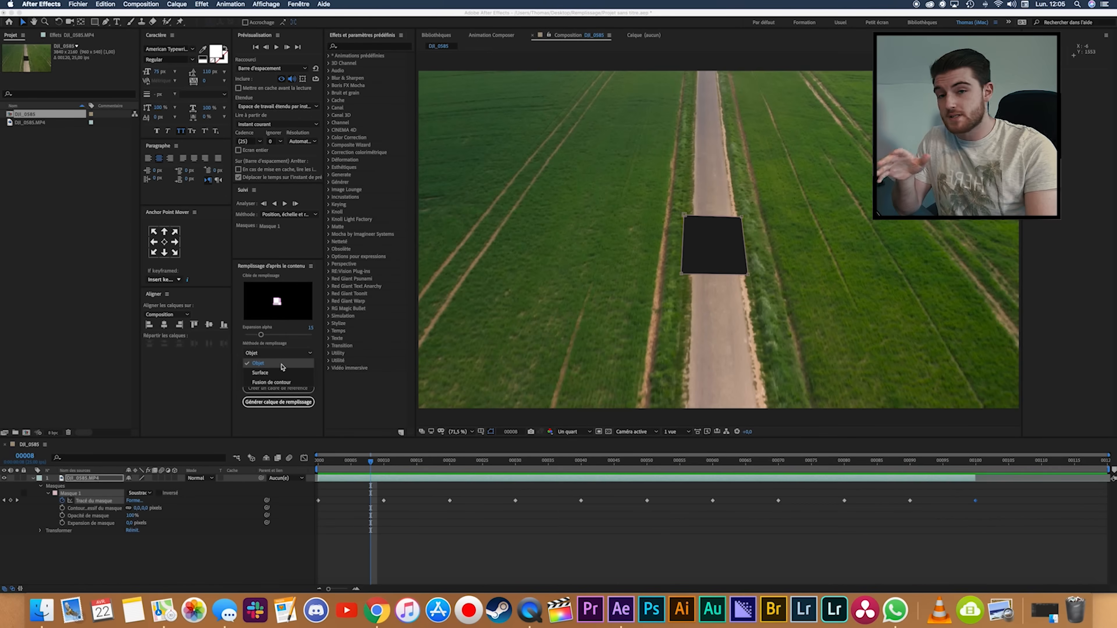
left_click(282, 363)
left_click(286, 373)
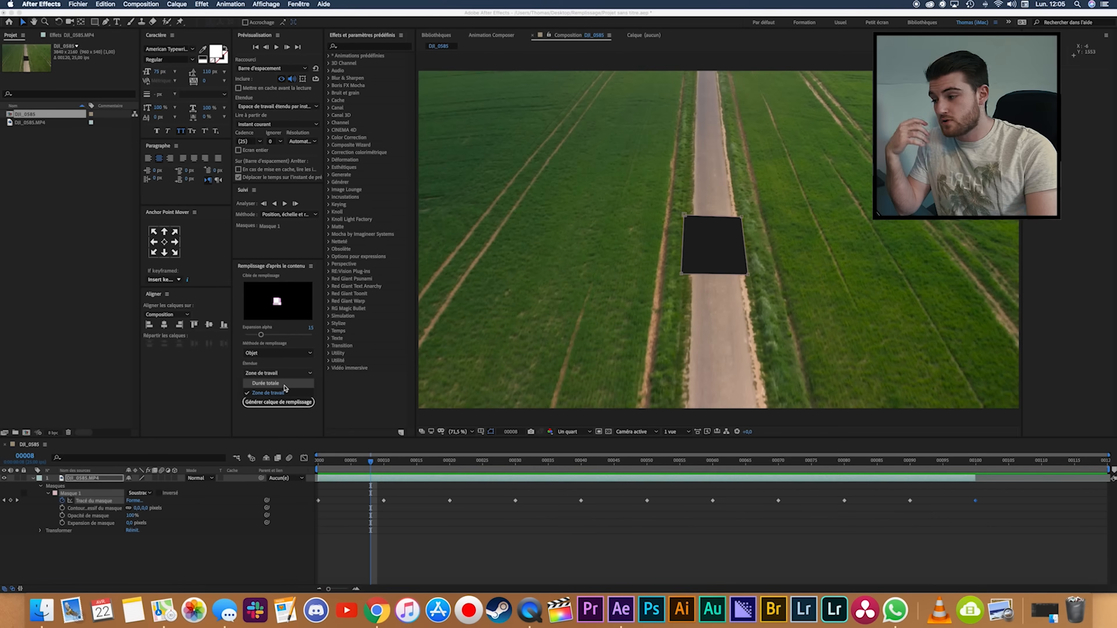
left_click(270, 393)
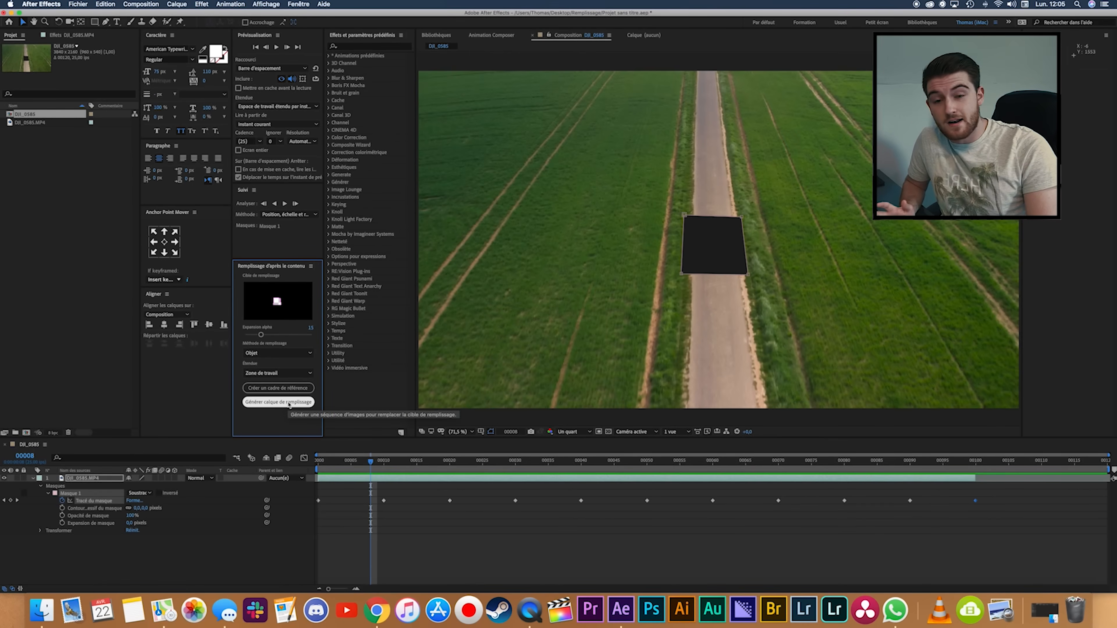
left_click(277, 401)
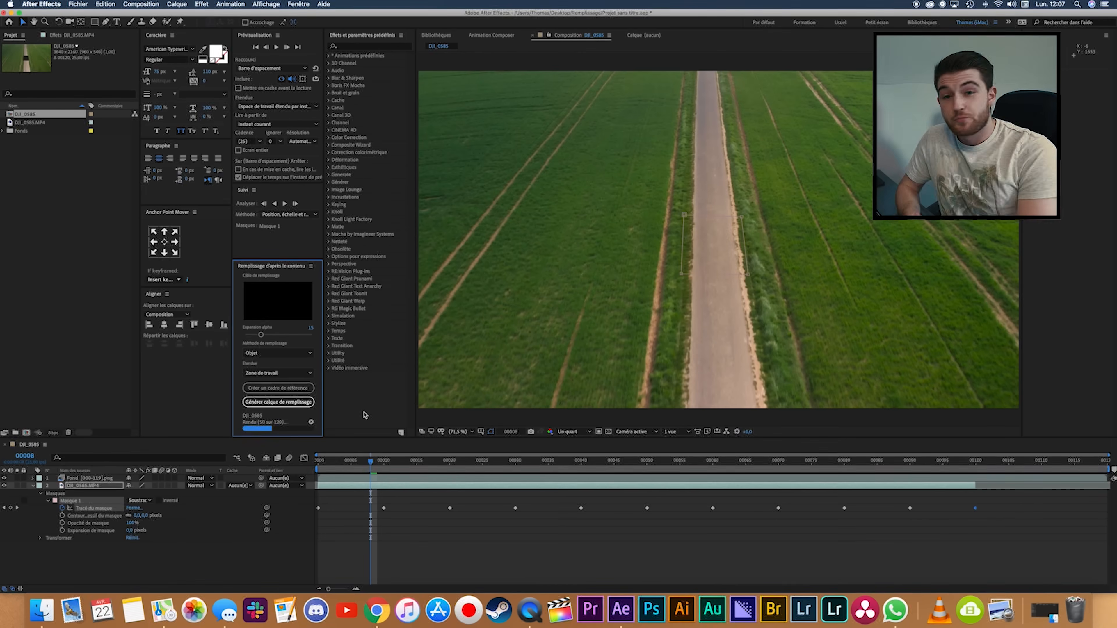
Play the composition from frame 0 to review the content-aware fill on the road.
left_click_drag(372, 462, 304, 471)
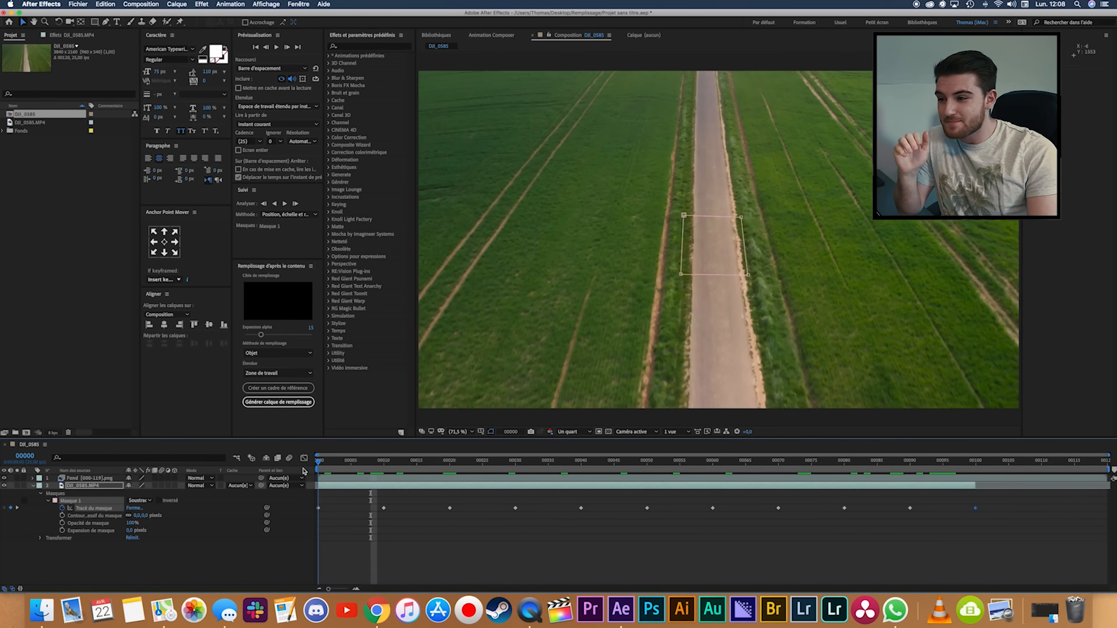
key("space")
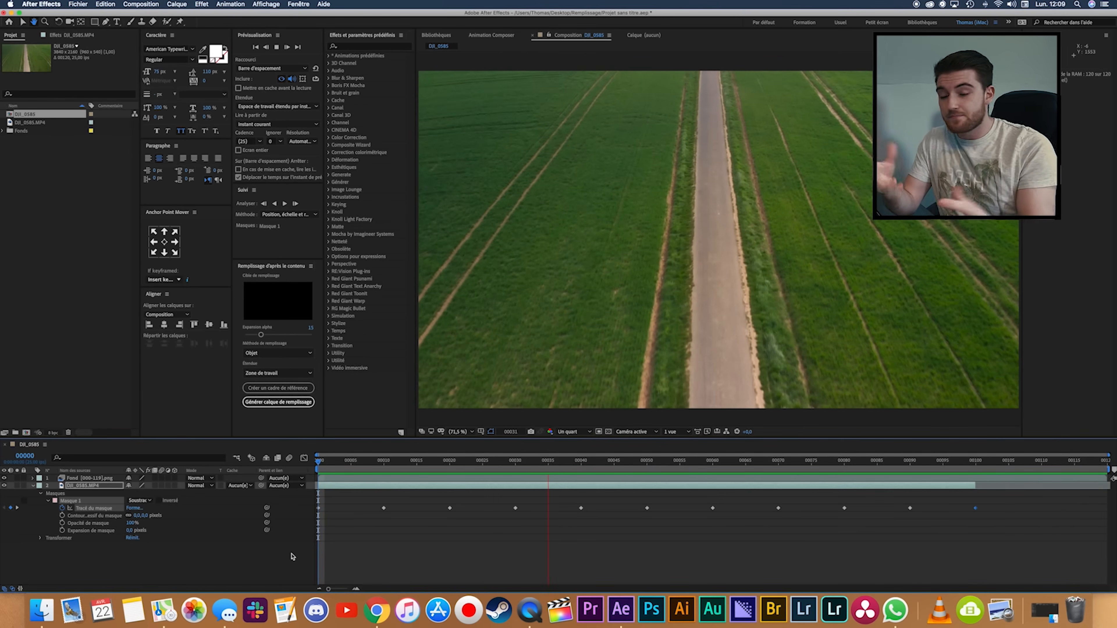
key("space")
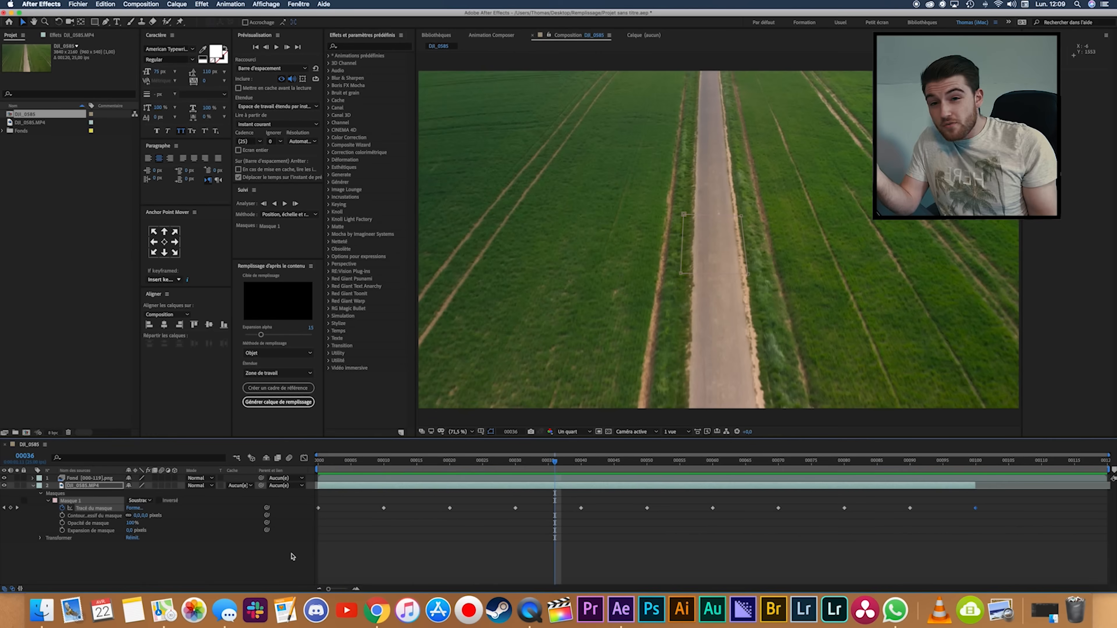